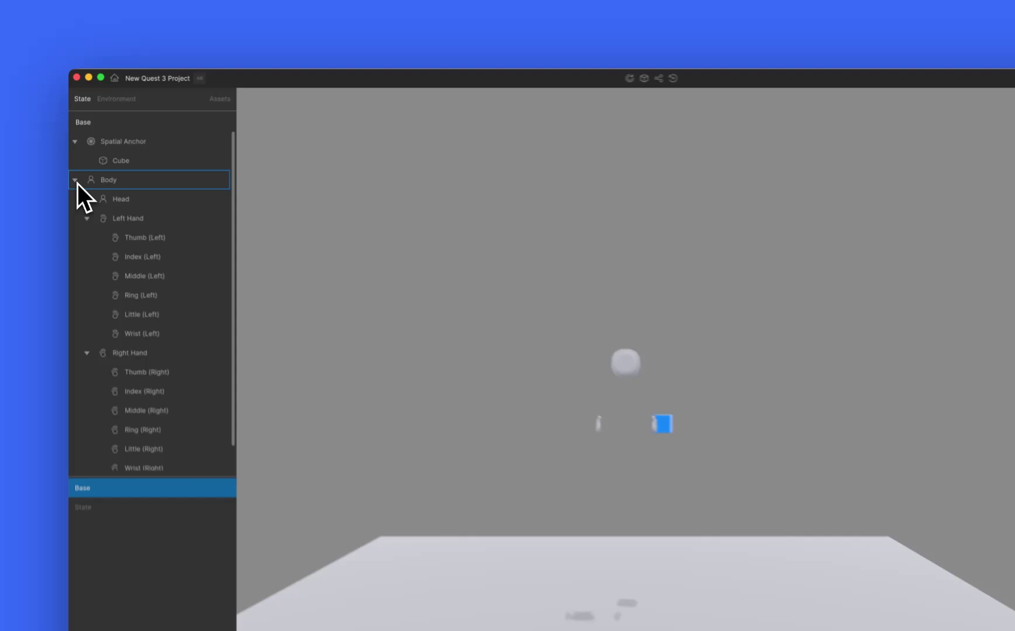
Delete the Spatial Anchor together with its cube
left_click(157, 138)
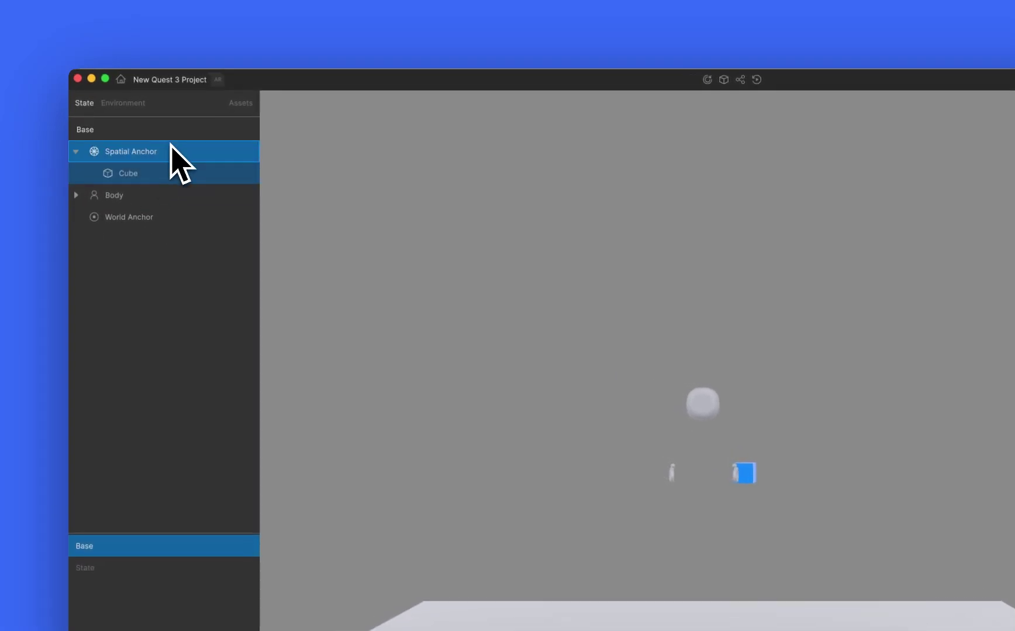
key("Delete")
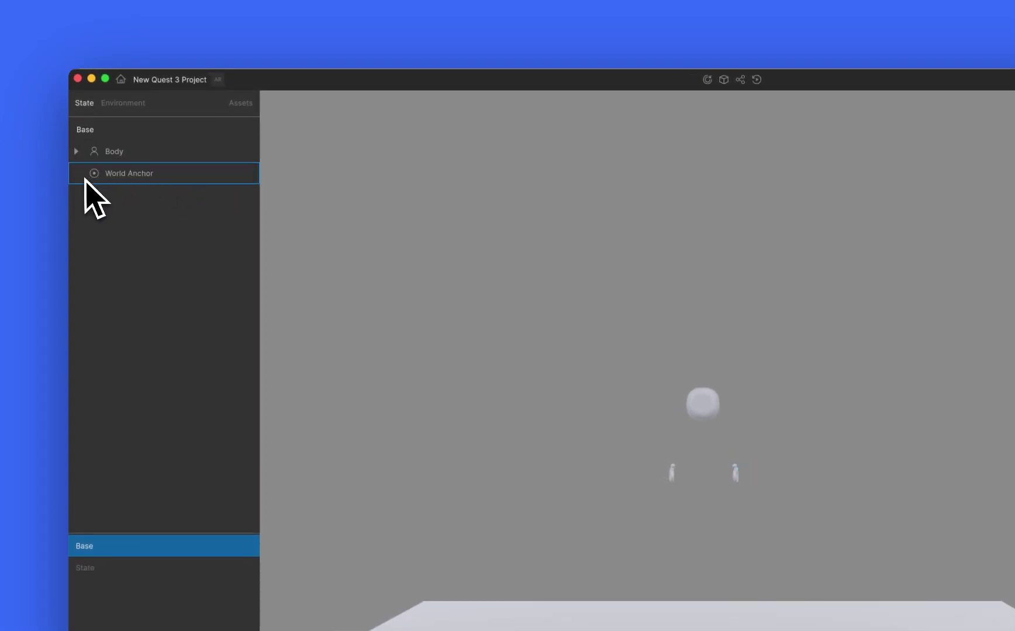
Import living_room_6_interior_design.glb from Downloads as a custom object under the World Anchor, previewing the room's interior before opening it
left_click(169, 176)
left_click(723, 79)
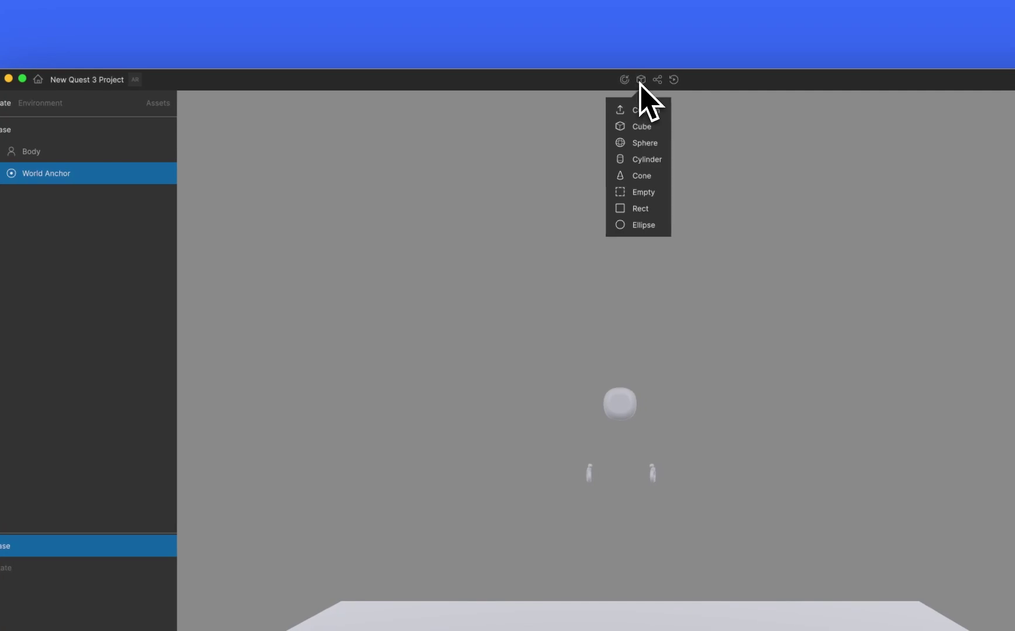
left_click(646, 109)
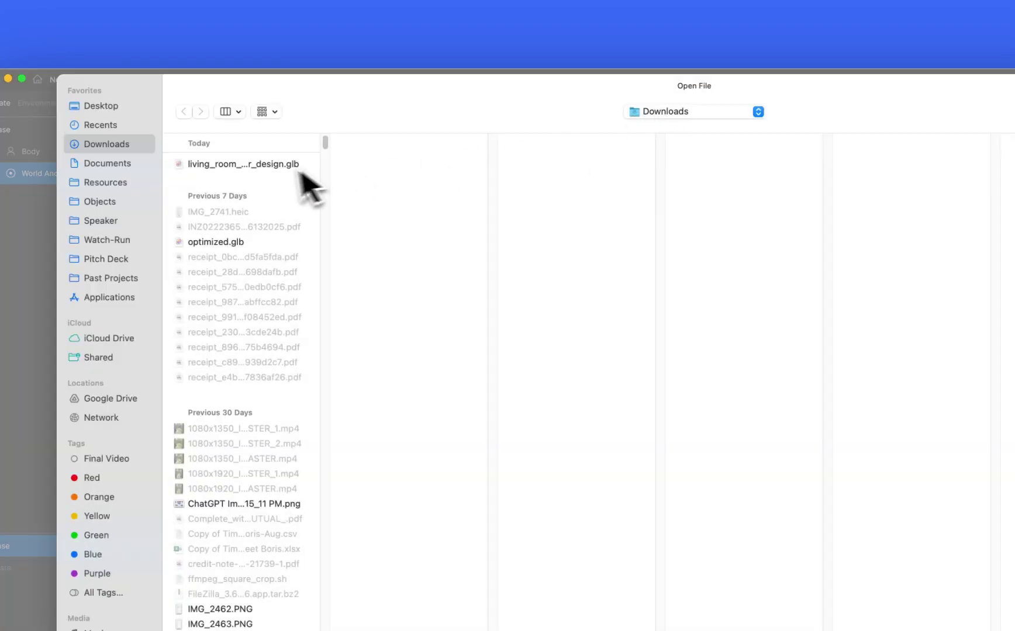
left_click(210, 165)
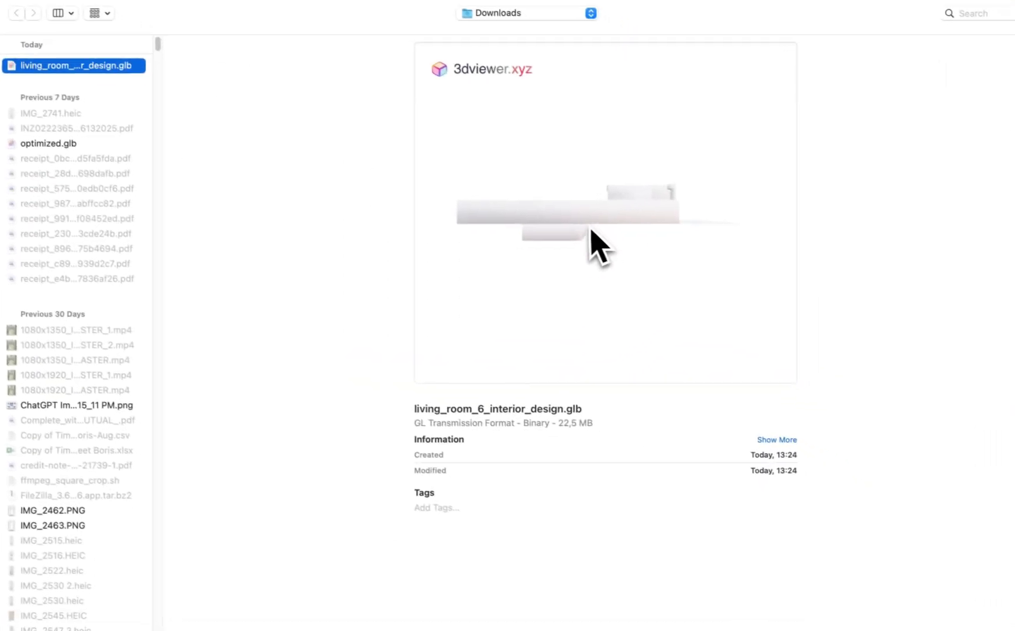
key("space")
left_click_drag(657, 261, 486, 174)
left_click_drag(551, 371, 467, 388)
scroll(494, 385, "up", 5)
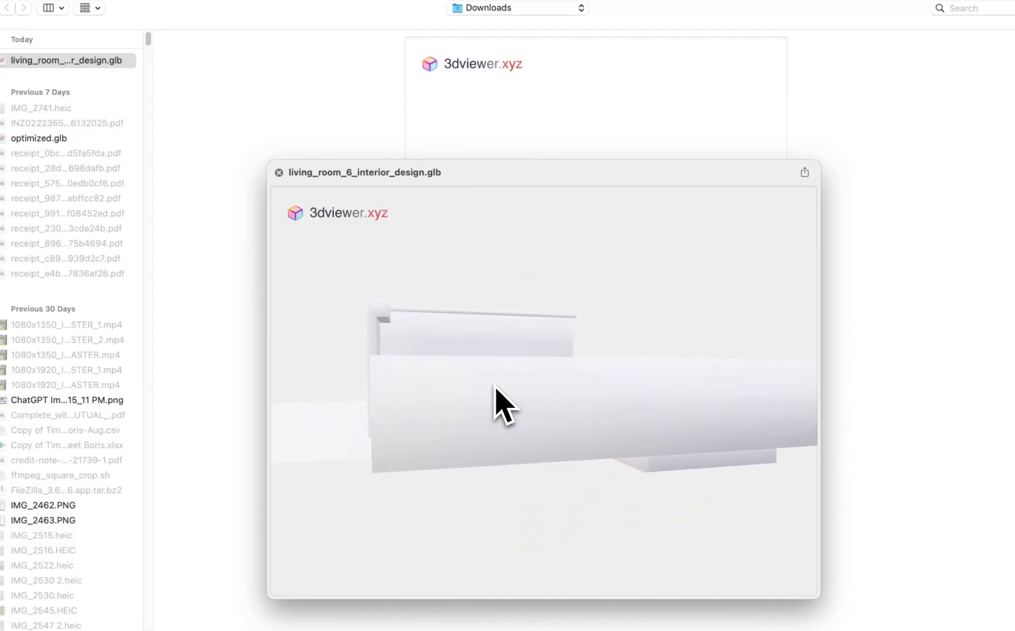
scroll(494, 389, "up", 10)
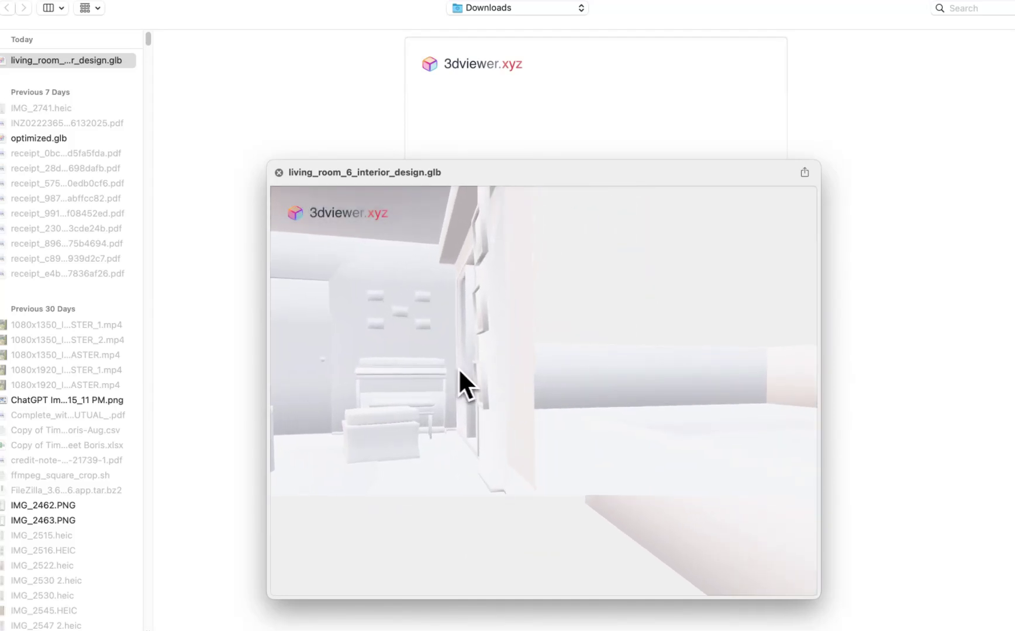
left_click_drag(509, 386, 324, 403)
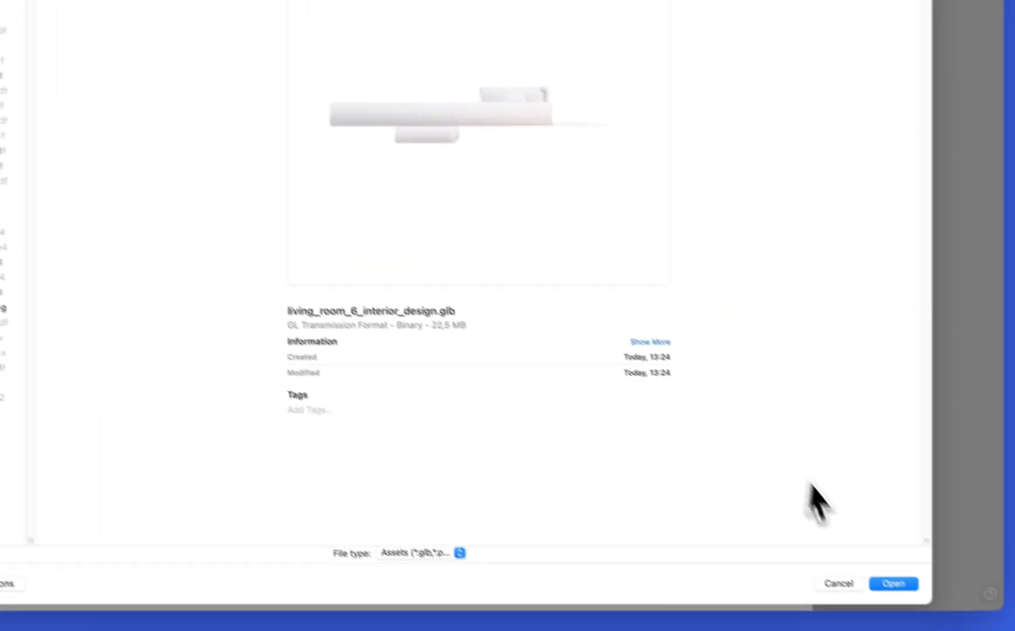
left_click(840, 543)
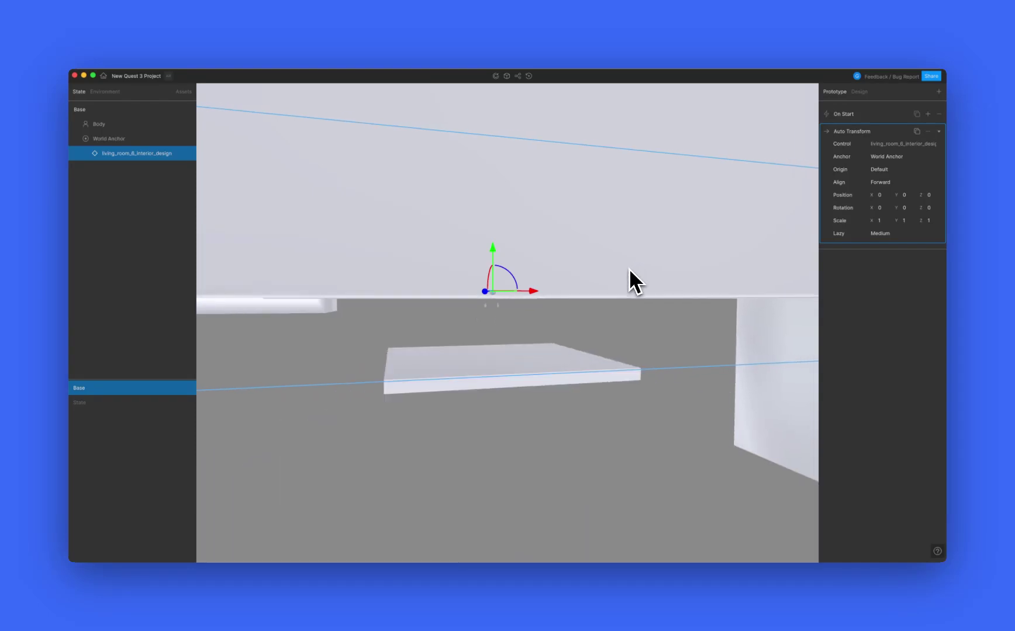
Scale the imported living room model to 0.02 on X, Y and Z
left_click(879, 222)
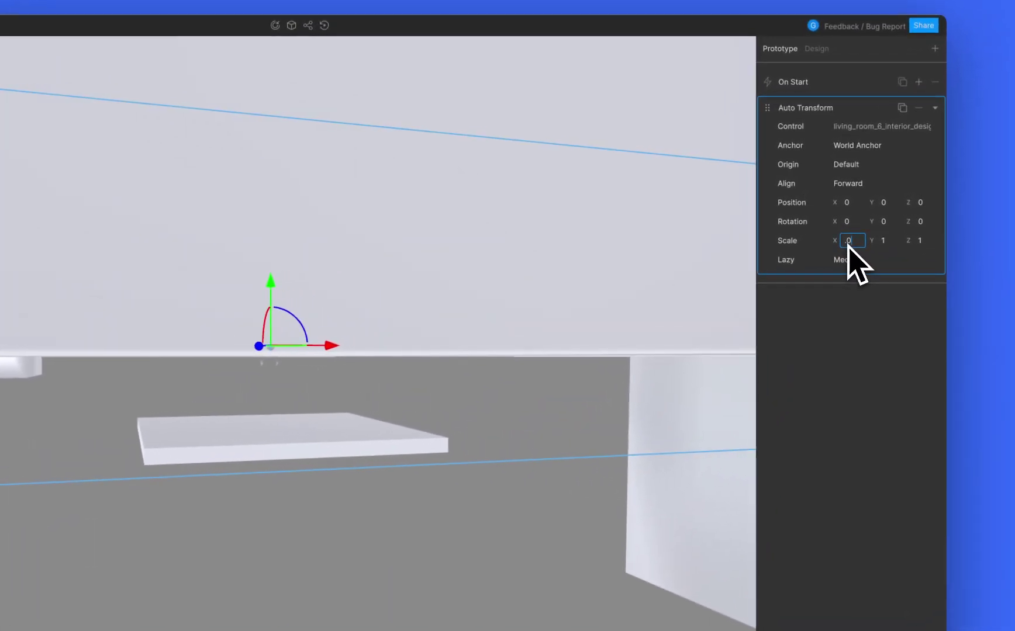
type(".02")
key("Tab")
type(".02")
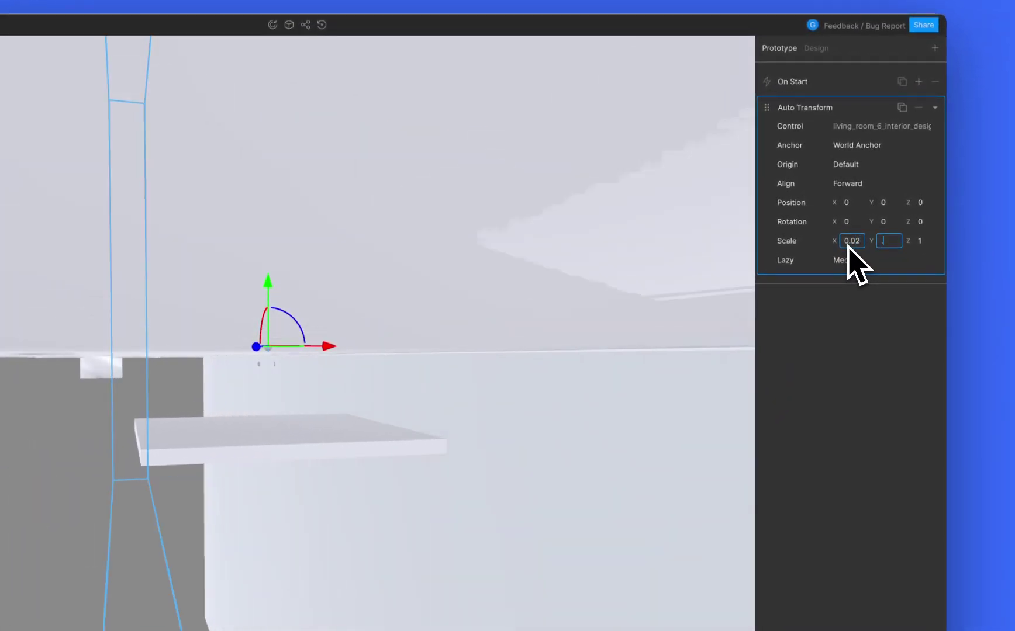
key("Tab")
type(".02")
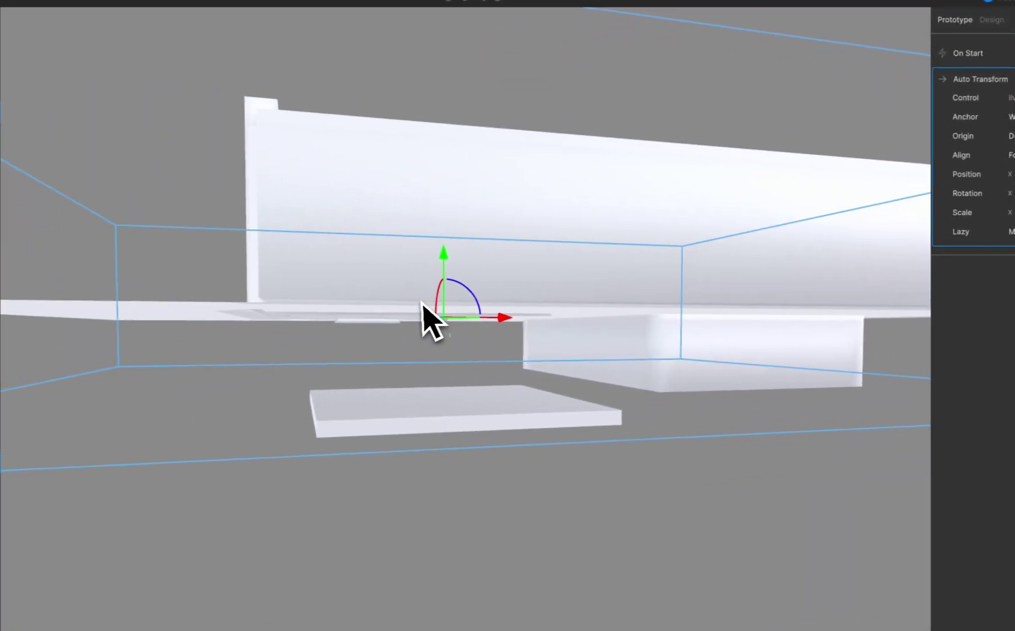
Lower the living room model along its vertical axis to a Y position of about -0.848
left_click_drag(422, 302, 922, 184)
left_click_drag(812, 201, 499, 235)
scroll(499, 234, "up", 10)
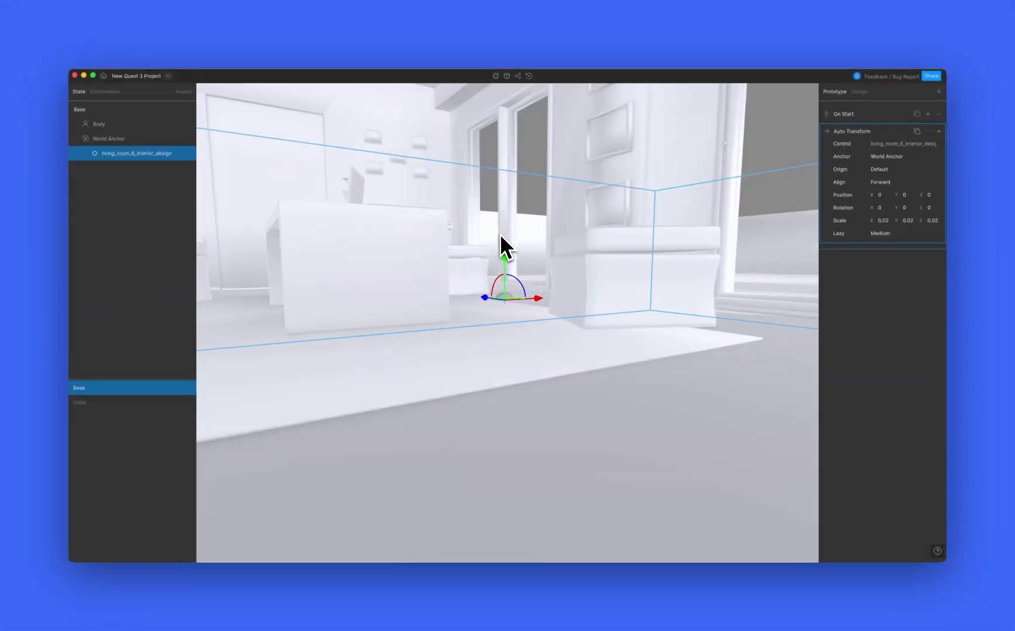
scroll(499, 234, "up", 3)
right_click_drag(500, 232, 538, 285)
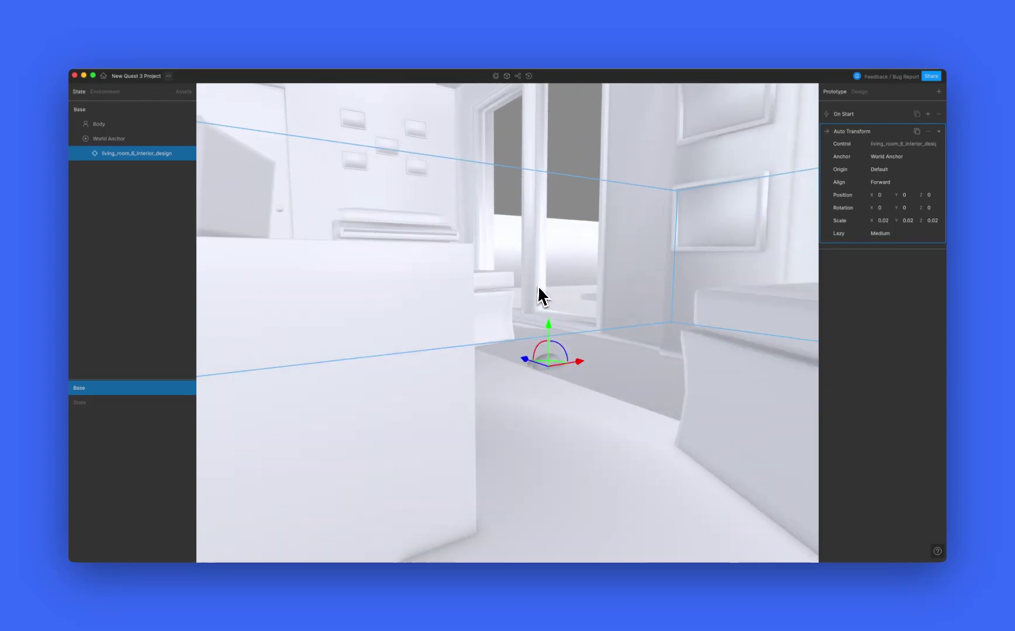
scroll(538, 286, "down", 3)
scroll(539, 287, "down", 5)
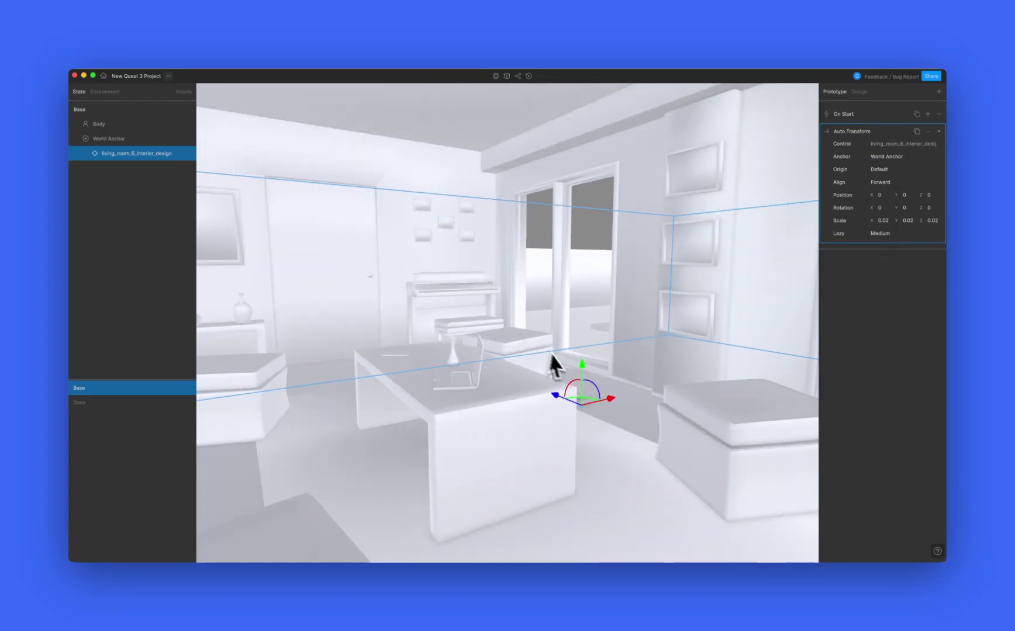
left_click_drag(582, 371, 599, 481)
left_click_drag(543, 476, 405, 476)
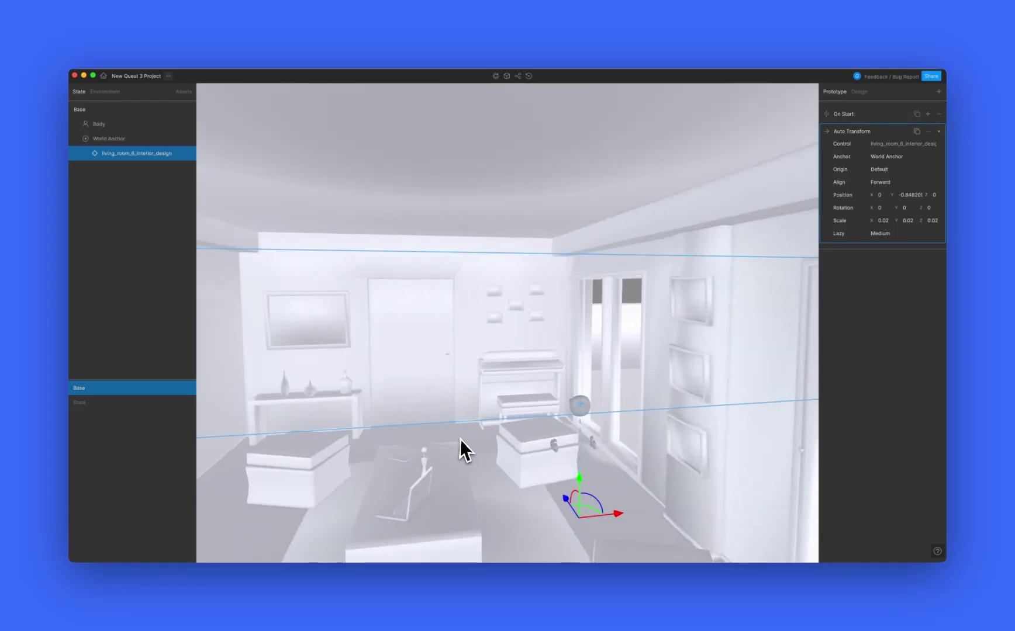
left_click_drag(460, 440, 590, 334)
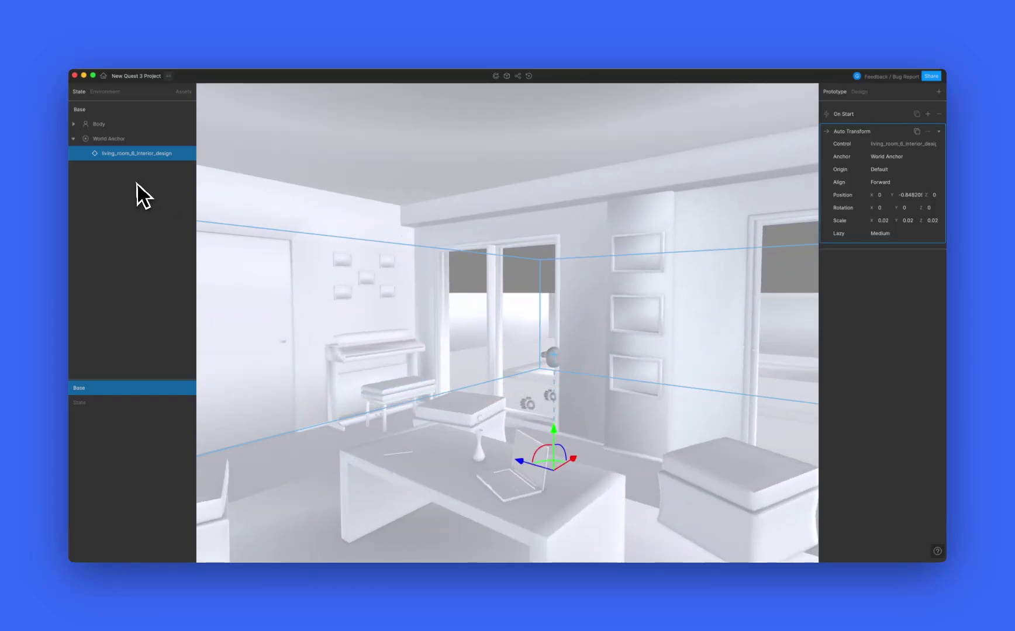
Deselect the living room model and turn off Physical Occlusion for the scene's rendering
scroll(526, 257, "down", 10)
left_click(529, 260)
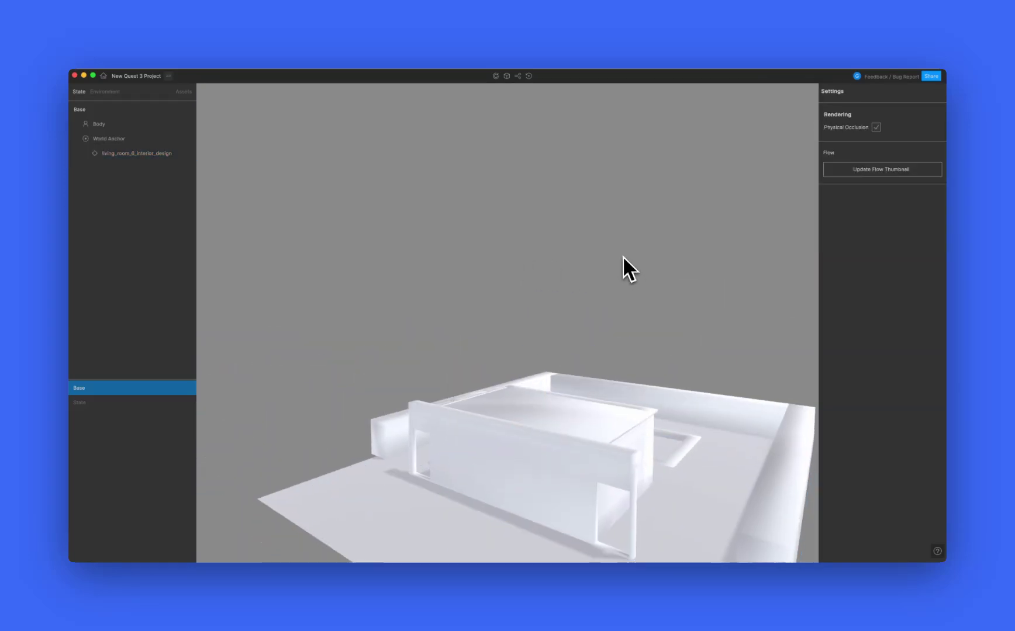
left_click_drag(622, 255, 482, 245)
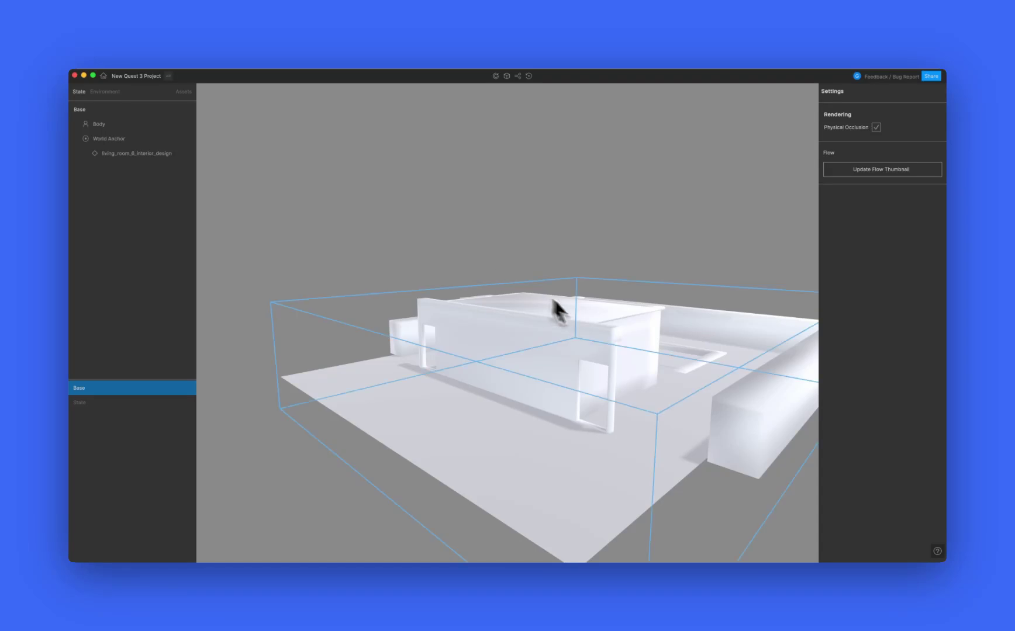
scroll(610, 314, "up", 5)
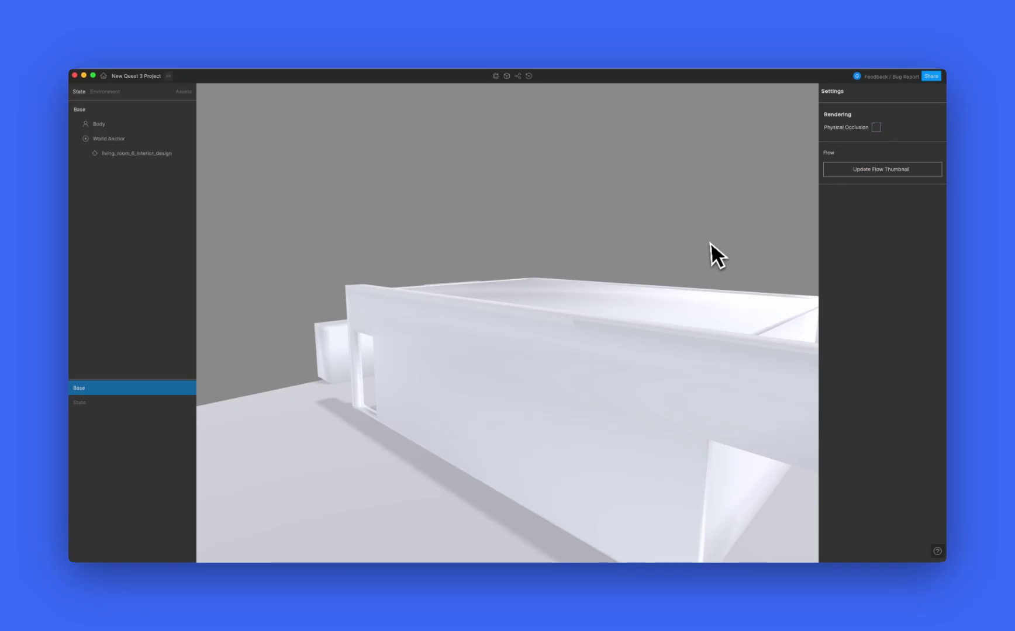
Examine the living room from inside, checking the piano corner, windows, wall frames, furniture and the body's placement
scroll(656, 345, "up", 6)
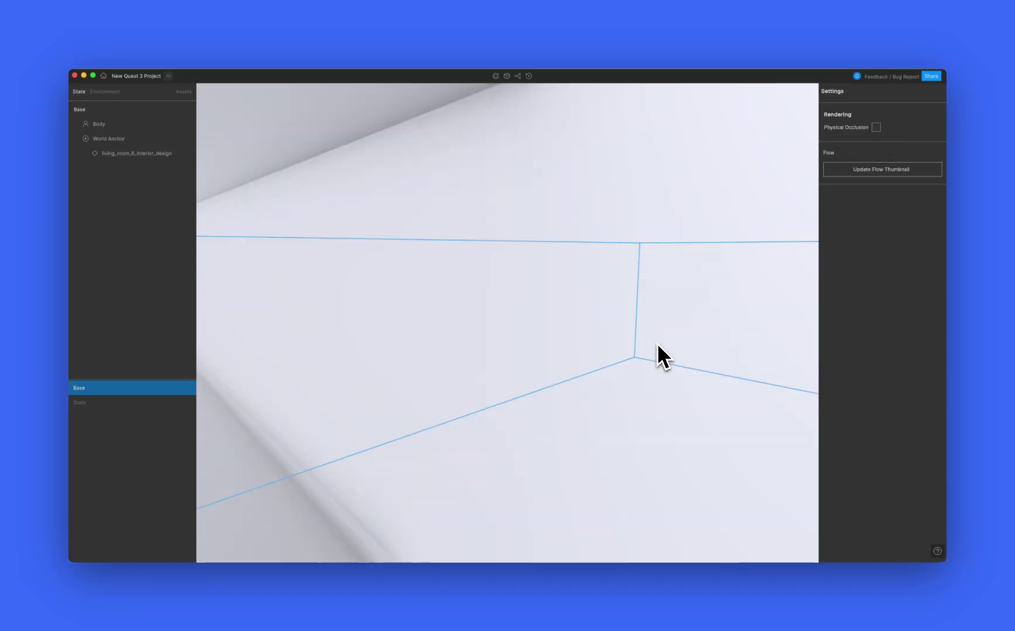
scroll(670, 349, "up", 8)
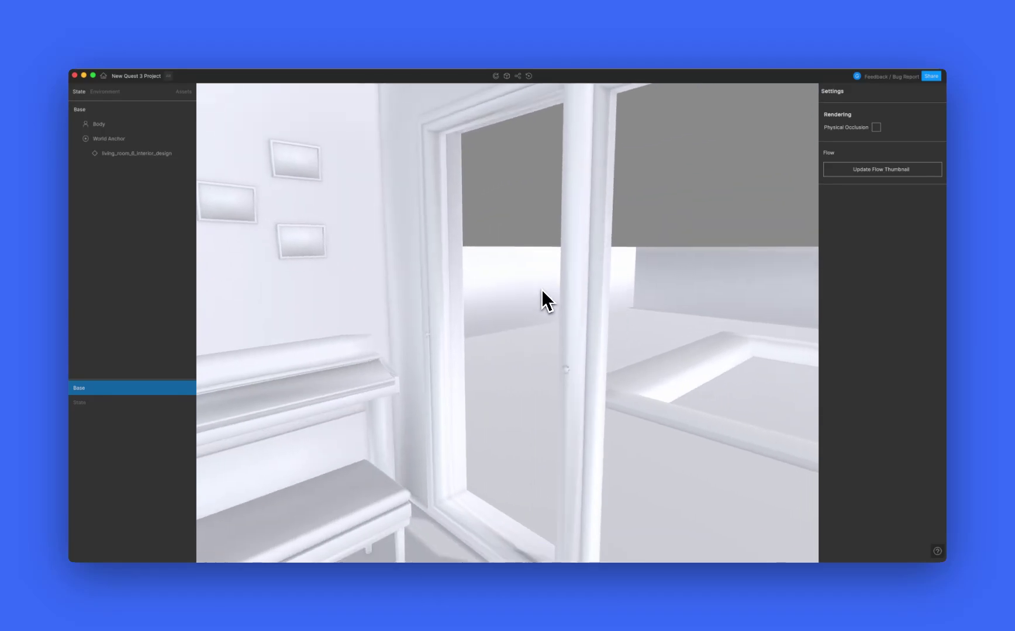
scroll(543, 301, "down", 5)
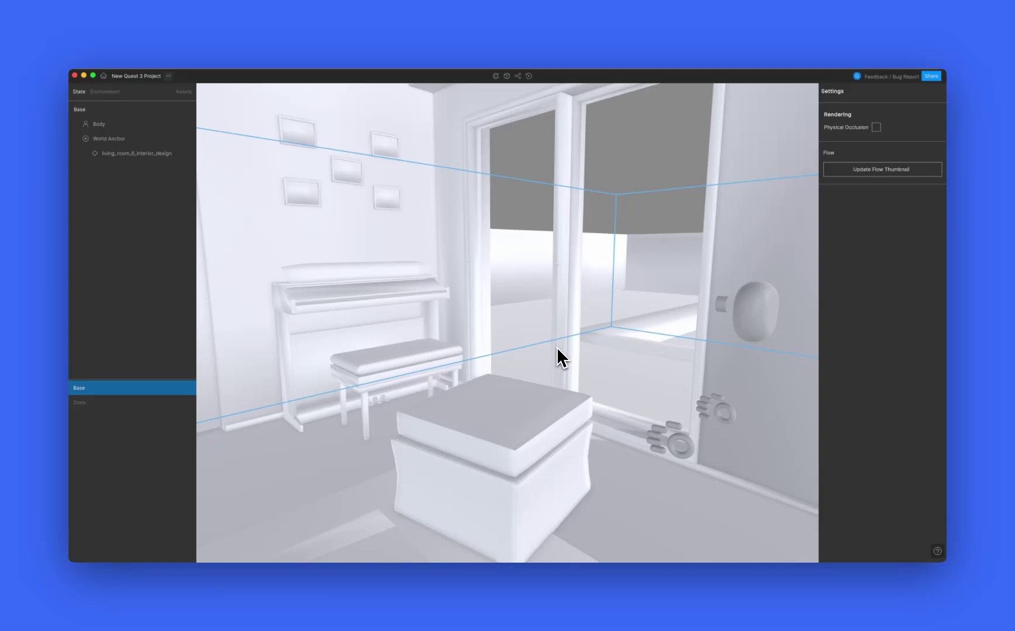
right_click_drag(509, 350, 525, 350)
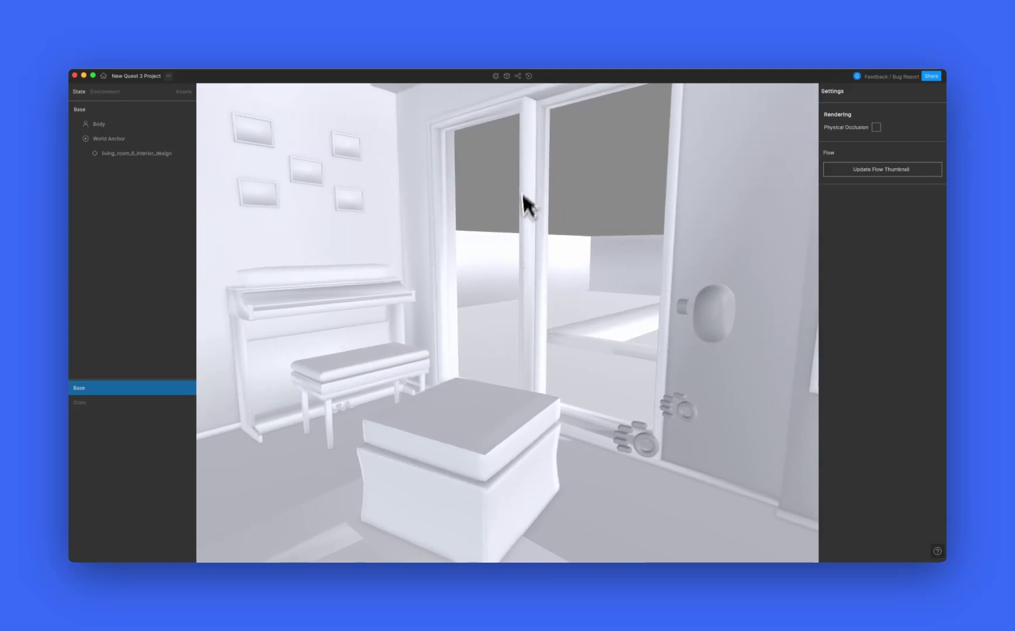
right_click_drag(551, 298, 722, 256)
middle_click_drag(565, 253, 683, 281)
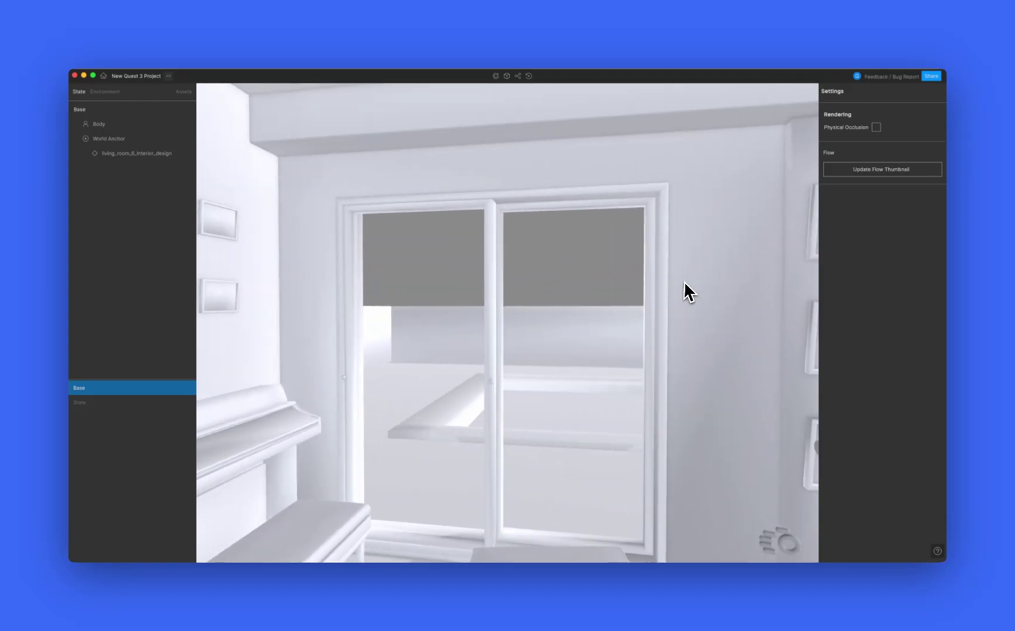
right_click_drag(578, 305, 585, 308)
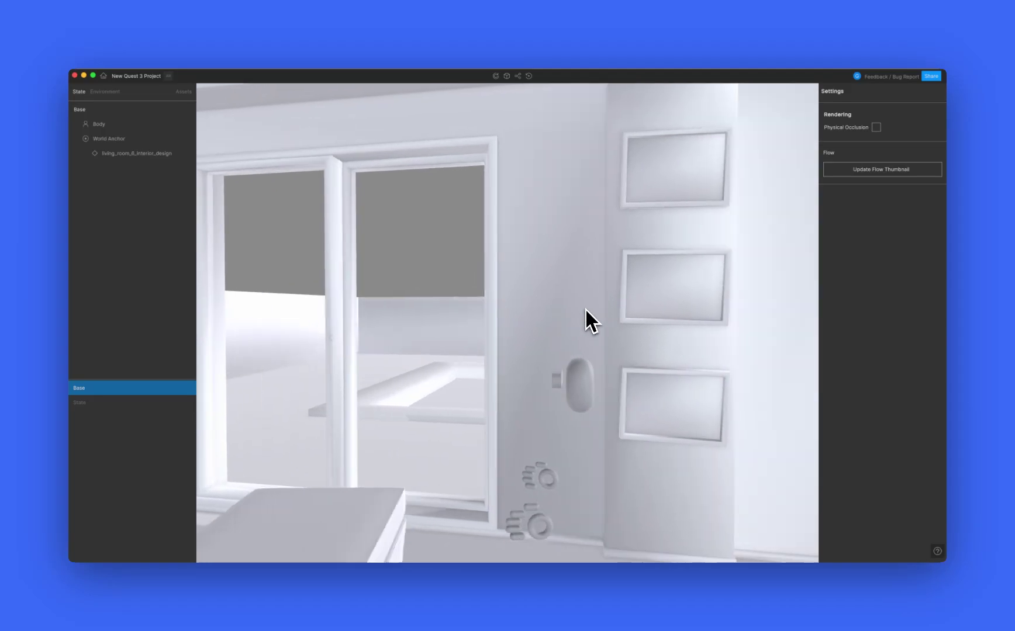
right_click_drag(647, 345, 423, 450)
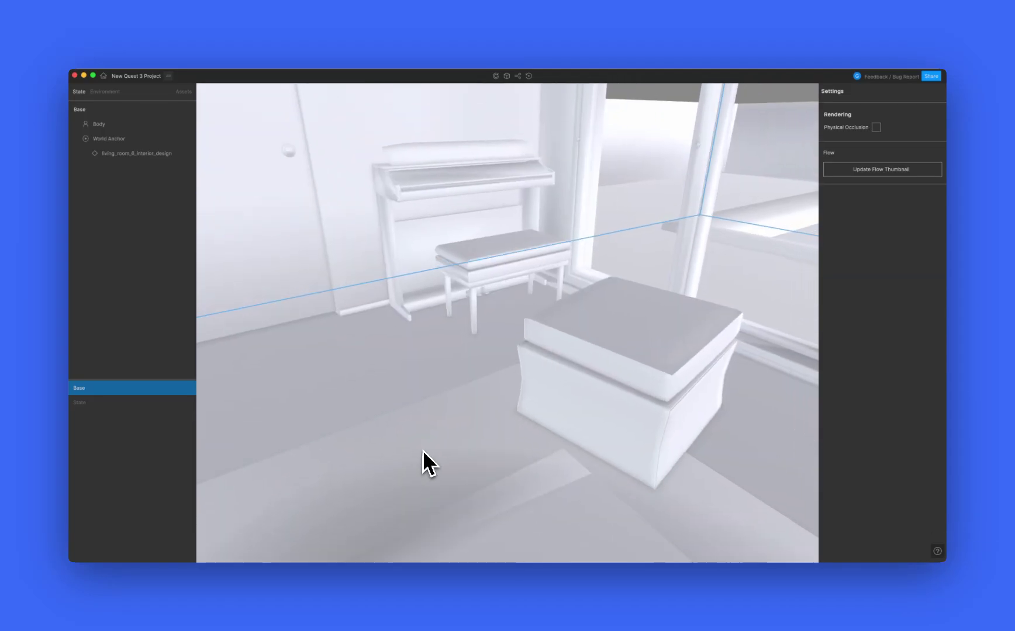
scroll(423, 450, "down", 5)
scroll(423, 450, "up", 4)
middle_click_drag(500, 435, 454, 411)
scroll(439, 383, "down", 6)
Import the sofa model optimized.glb from Downloads as a custom object under the living room model
left_click(122, 152)
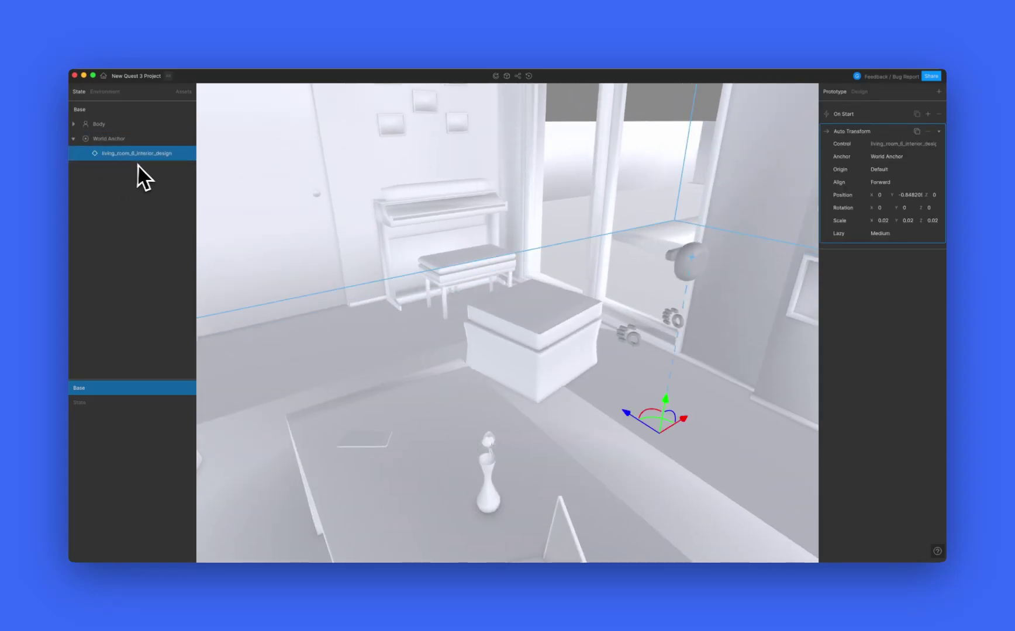
middle_click_drag(577, 377, 509, 427)
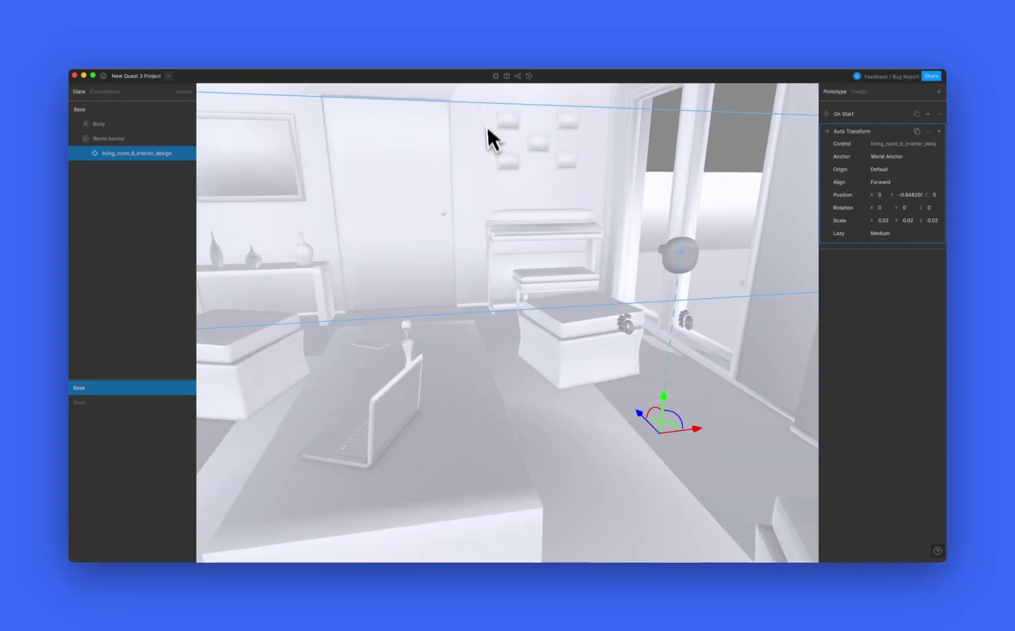
left_click(506, 77)
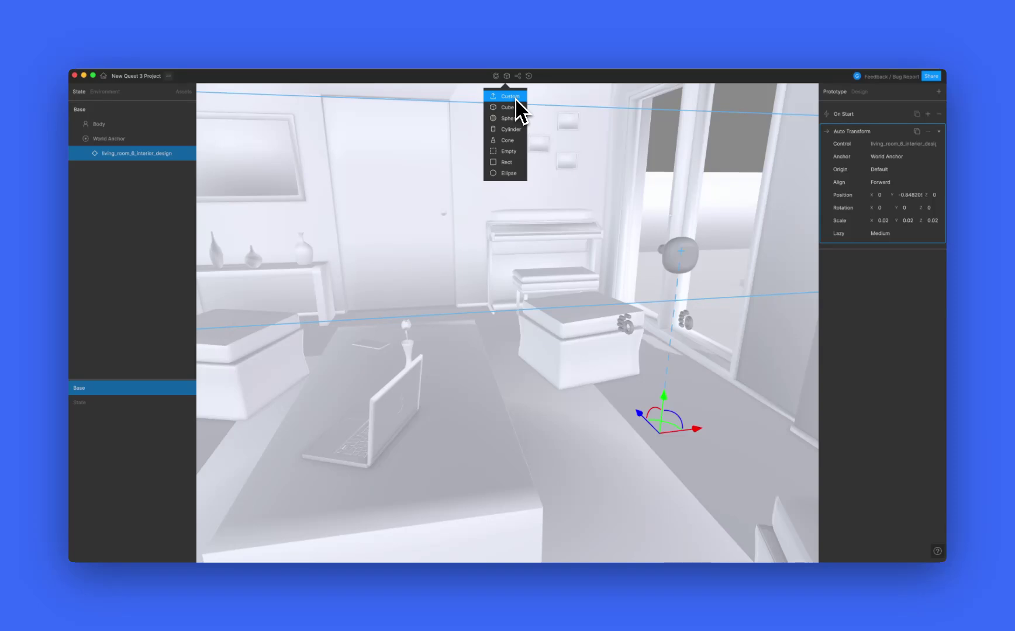
left_click(508, 97)
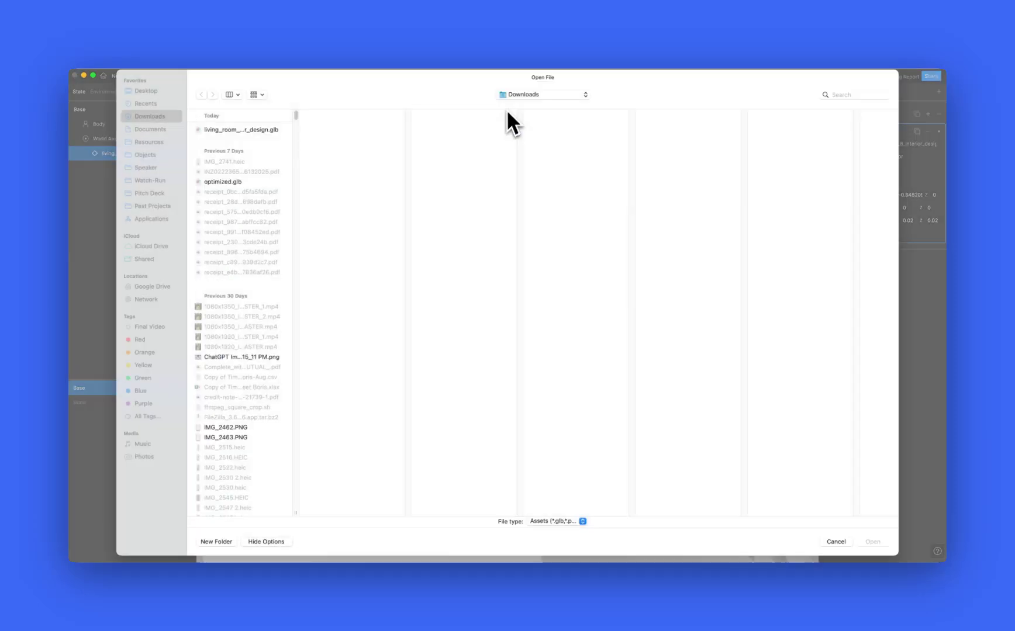
left_click(220, 185)
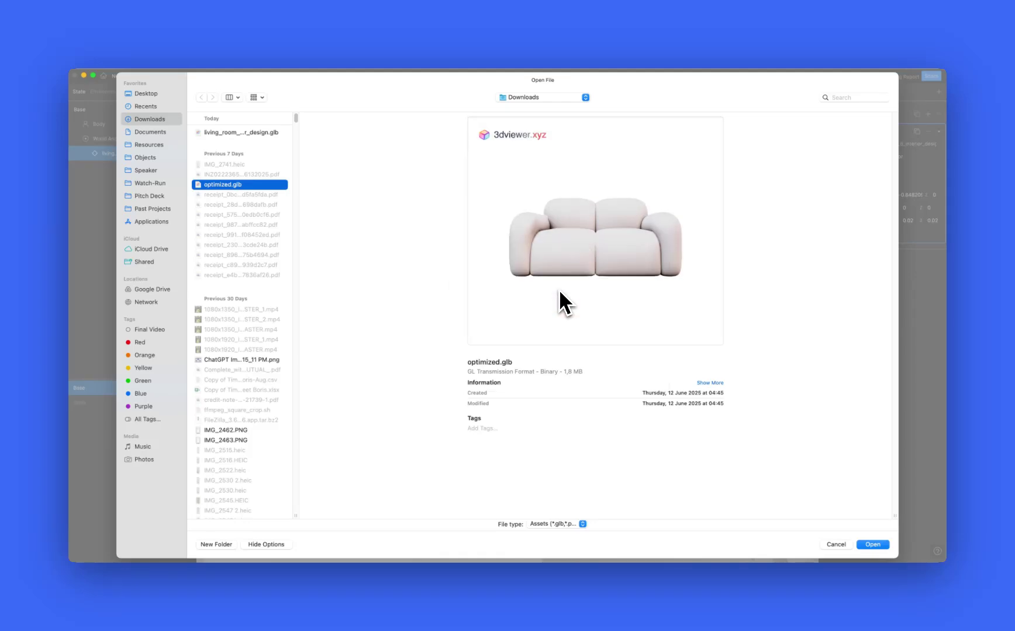
left_click(873, 544)
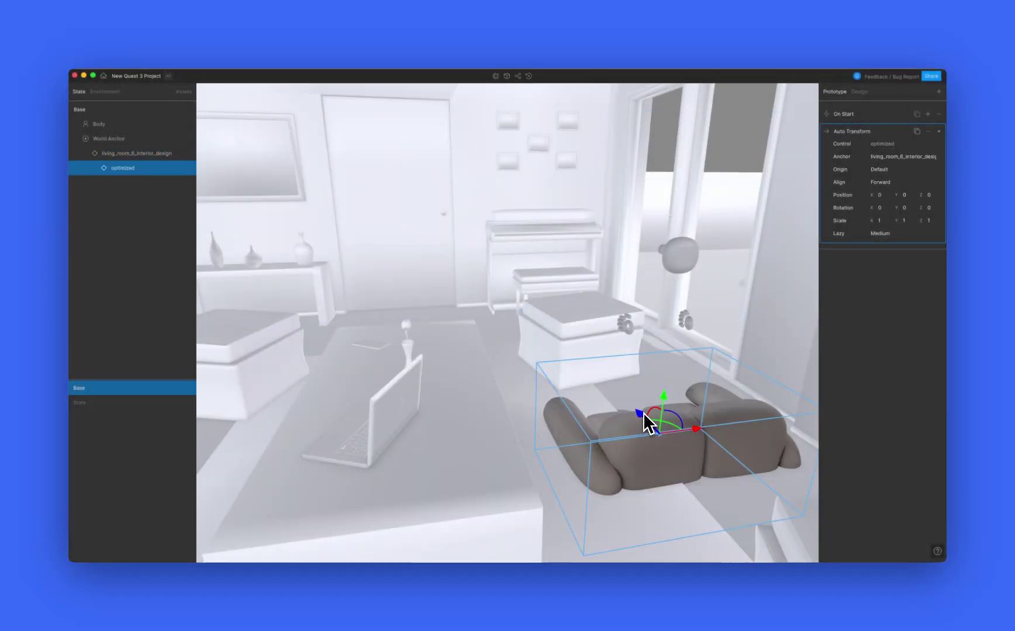
Place the sofa behind the coffee table at about X -0.827 and Y 0.37, rotated about 172.5° around Y
left_click_drag(643, 413, 490, 286)
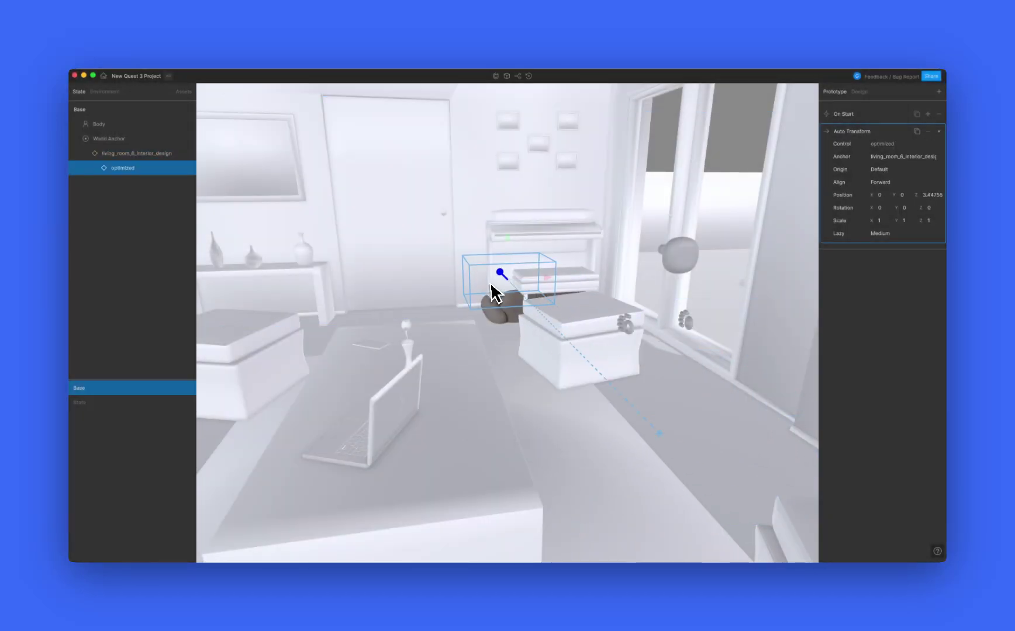
left_click_drag(564, 356, 331, 394)
left_click_drag(539, 323, 417, 332)
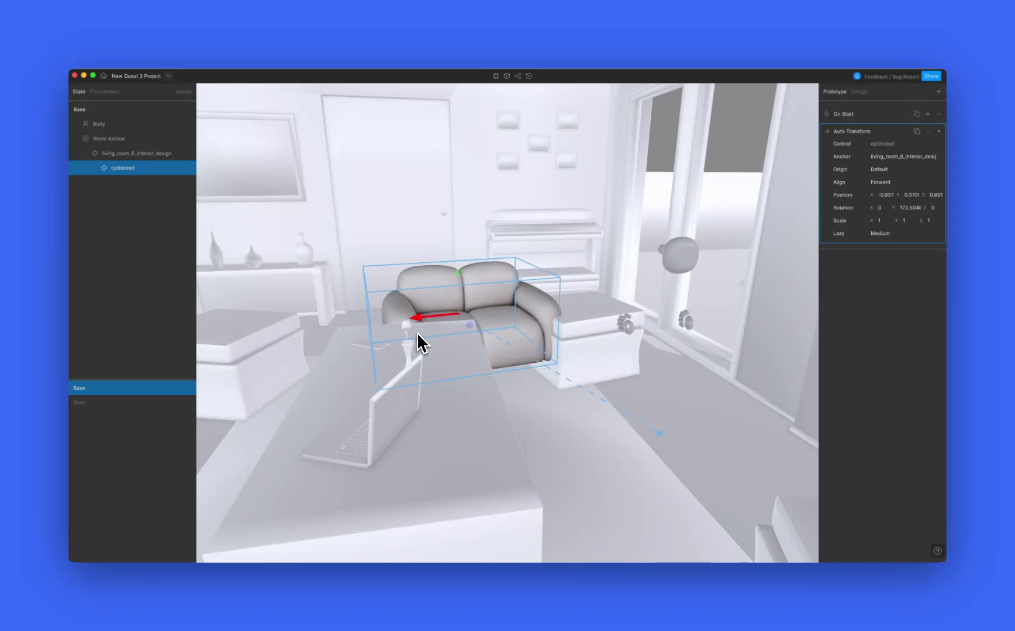
Move the sofa back toward the door wall and lower it, to about X -0.937, Y 0.258 and Z 1.722
middle_click_drag(590, 411, 505, 308)
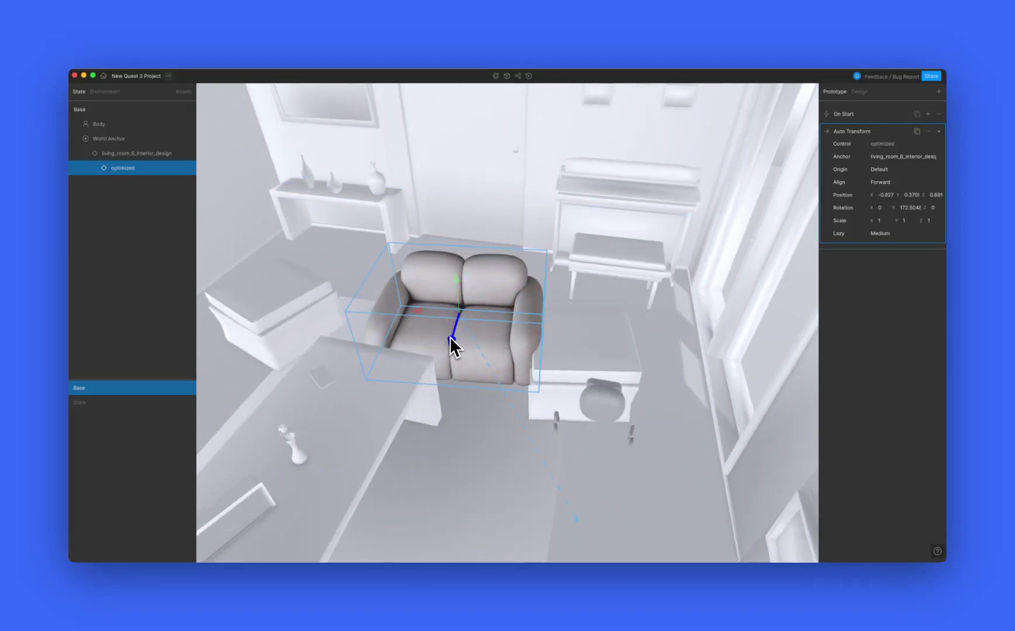
left_click_drag(450, 338, 468, 262)
middle_click_drag(345, 272, 461, 259)
mouse_move(496, 228)
left_mouse_down()
mouse_move(491, 265)
mouse_move(491, 243)
left_mouse_up()
middle_click_drag(529, 372, 507, 319)
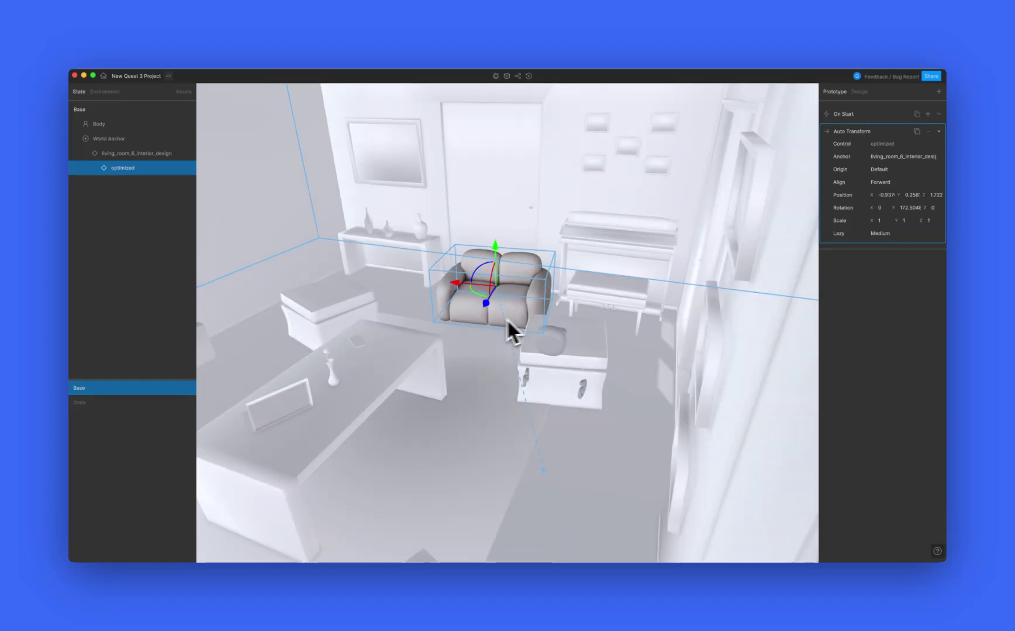
middle_click_drag(439, 323, 492, 332)
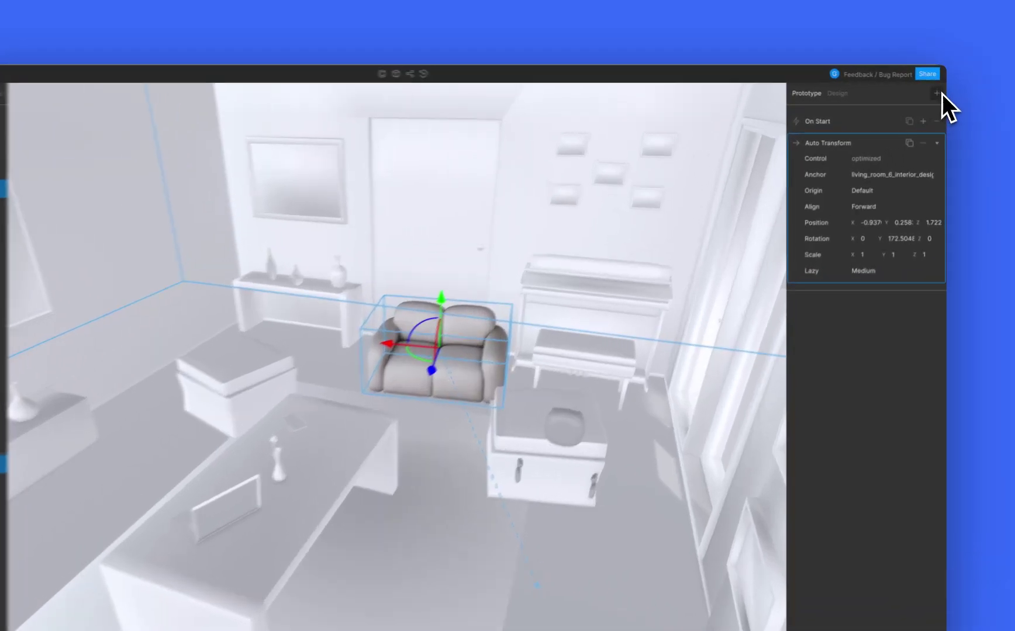
Add a While Hover interaction to the sofa with a Shake response
left_click(938, 91)
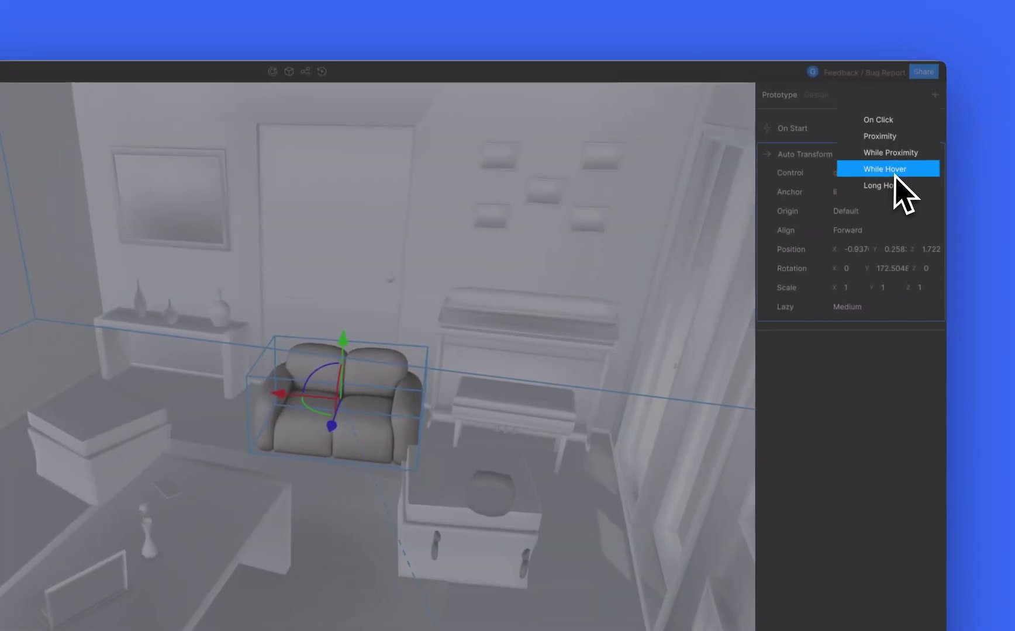
left_click(905, 174)
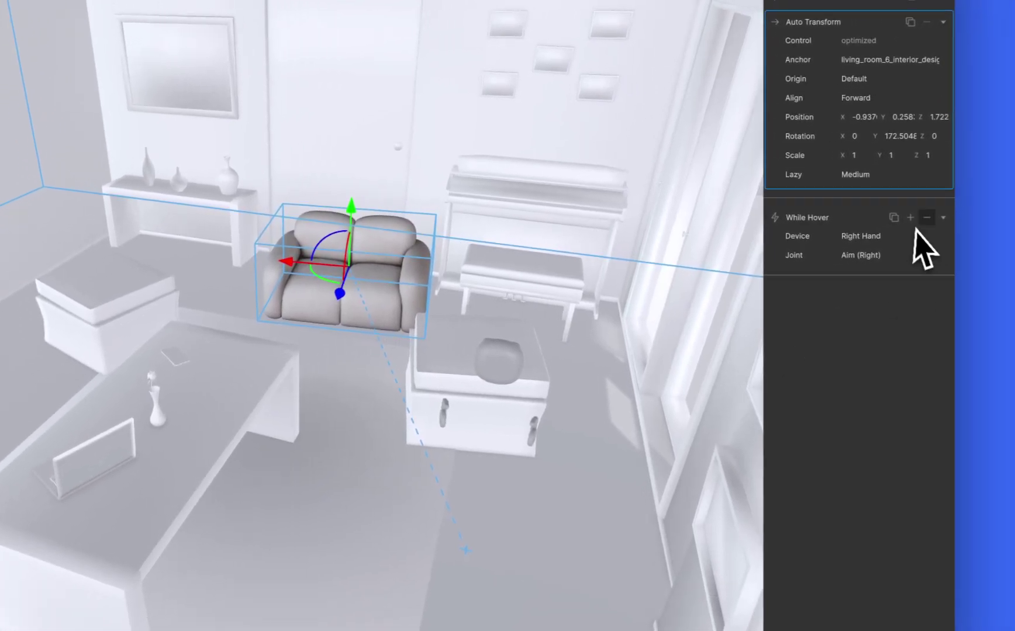
left_click(959, 217)
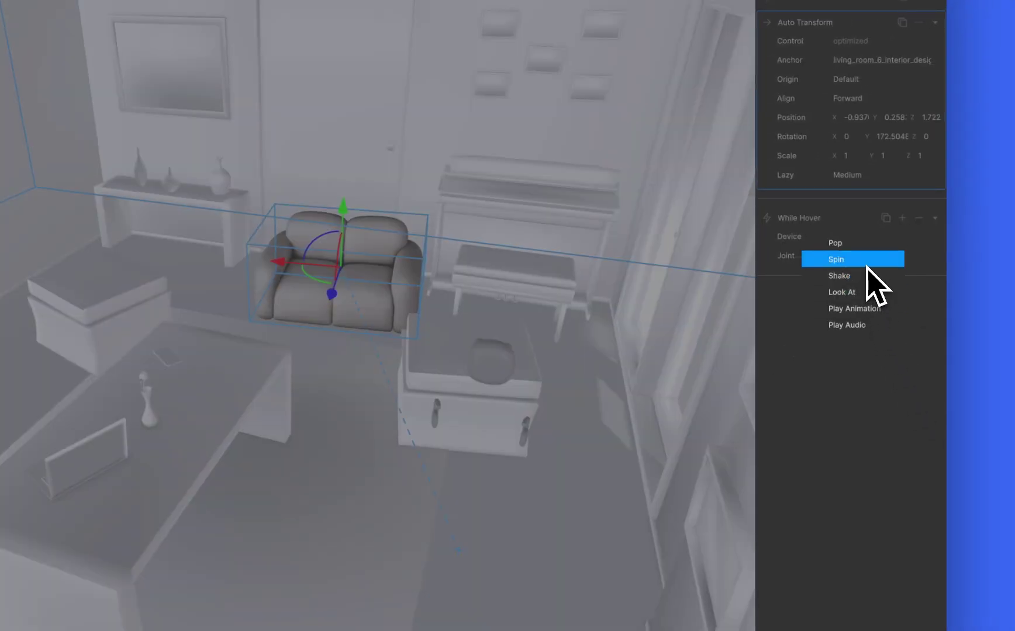
left_click(853, 275)
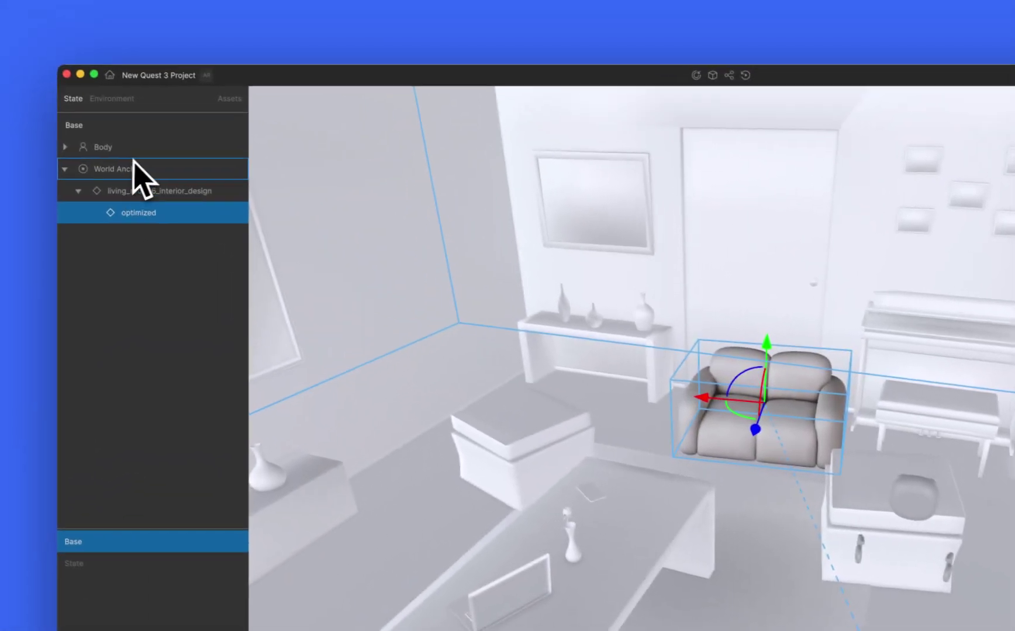
Move the Body sideways along its X axis, away from the ottoman by the window to the coffee table's far end
left_click(153, 155)
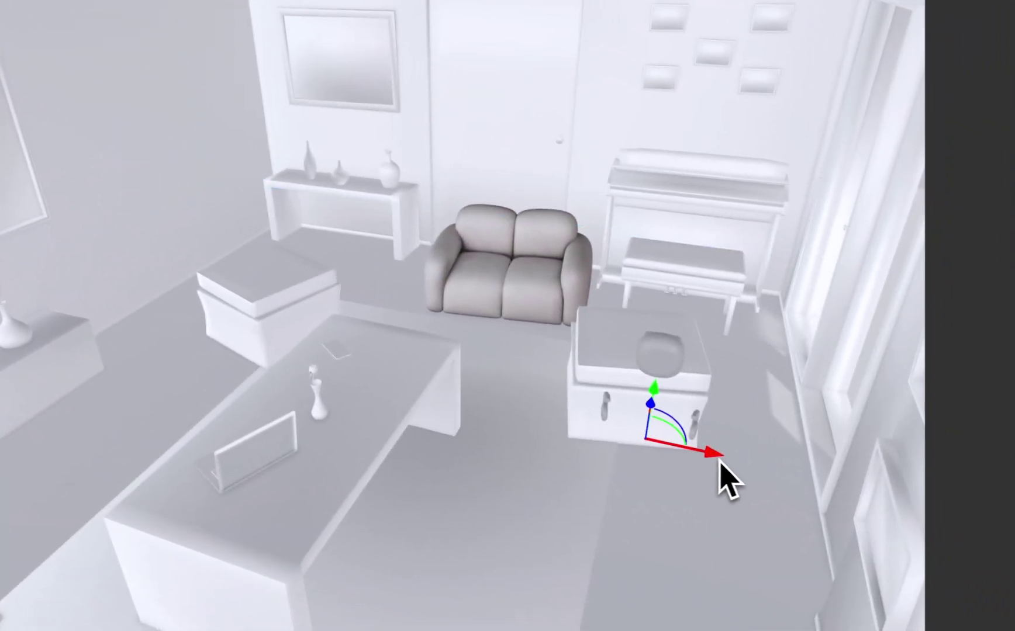
left_click_drag(792, 485, 530, 425)
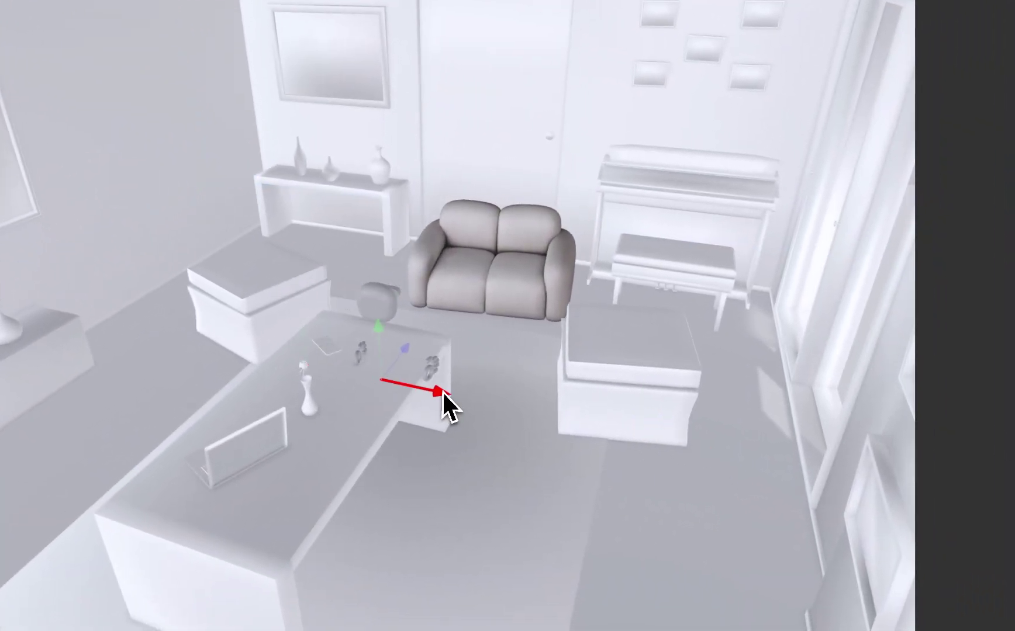
left_click_drag(442, 391, 423, 400)
Make the sofa's Shake vertical by setting Move By to X 0 and Y 0.2
left_click(460, 247)
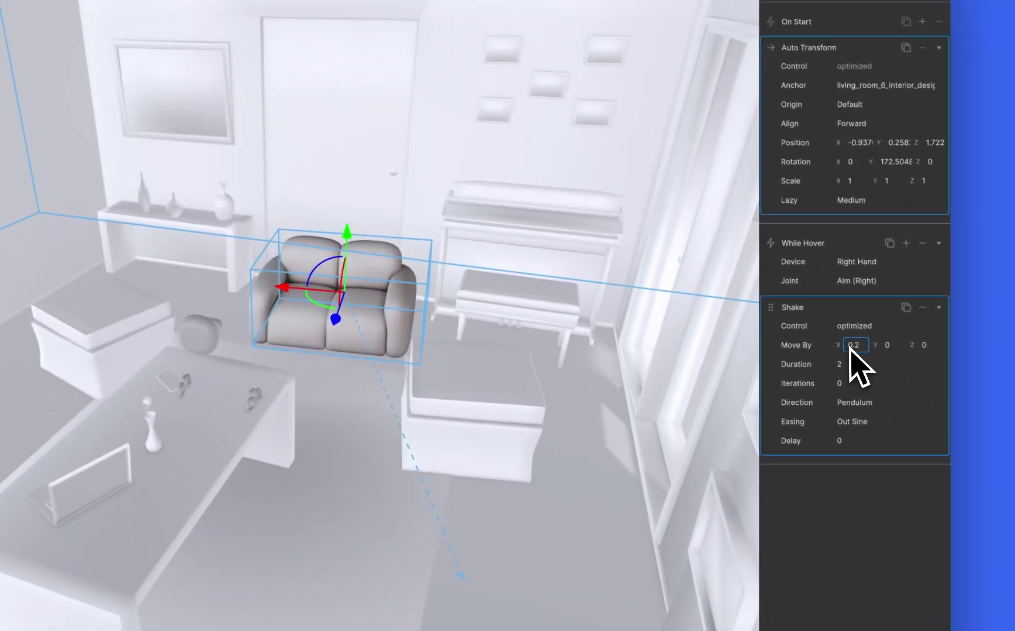
key("ctrl+a")
type("0")
key("Tab")
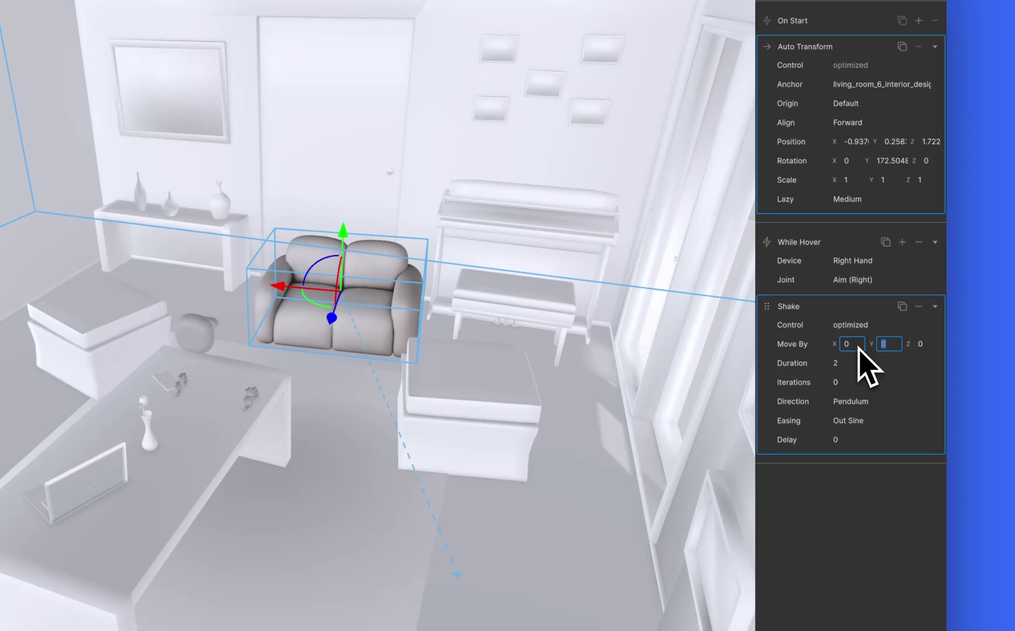
type("0.2")
key("Tab")
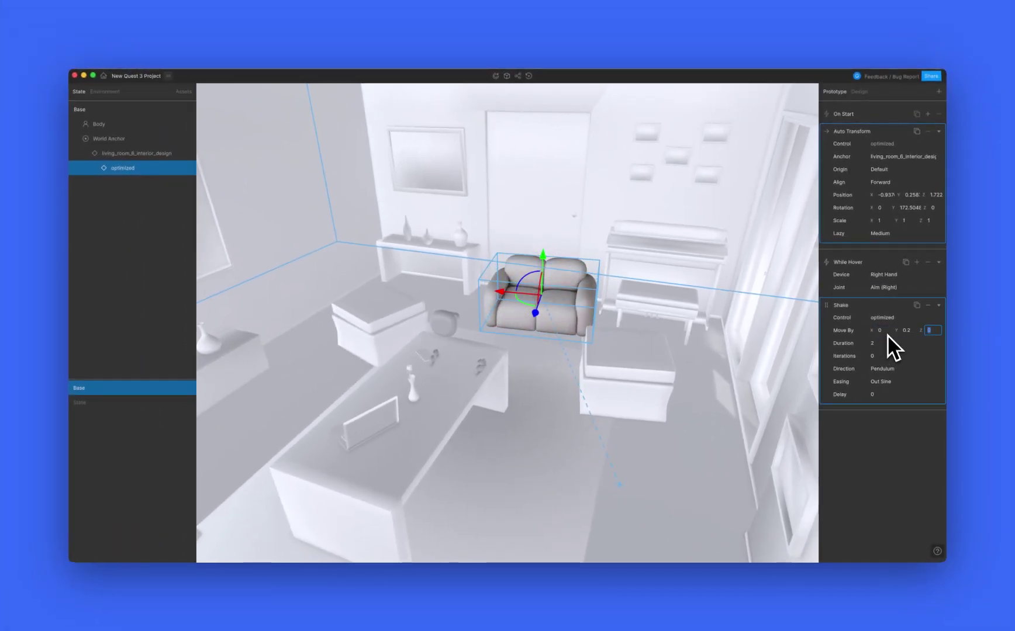
Set the Shake's duration to 10 and its direction to Ping Pong
double_click(876, 344)
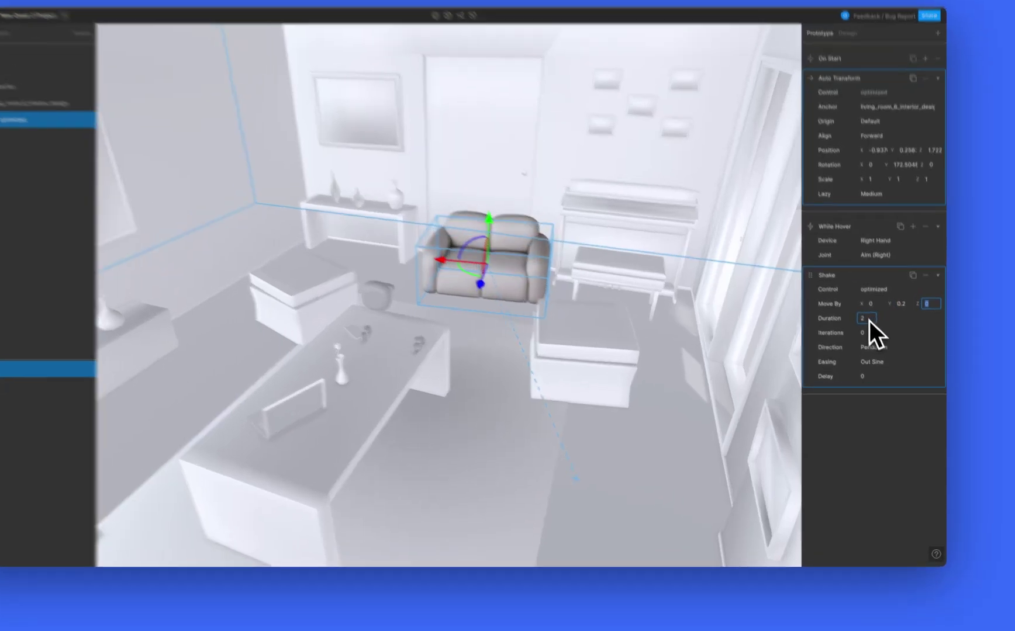
type("10")
key("Tab")
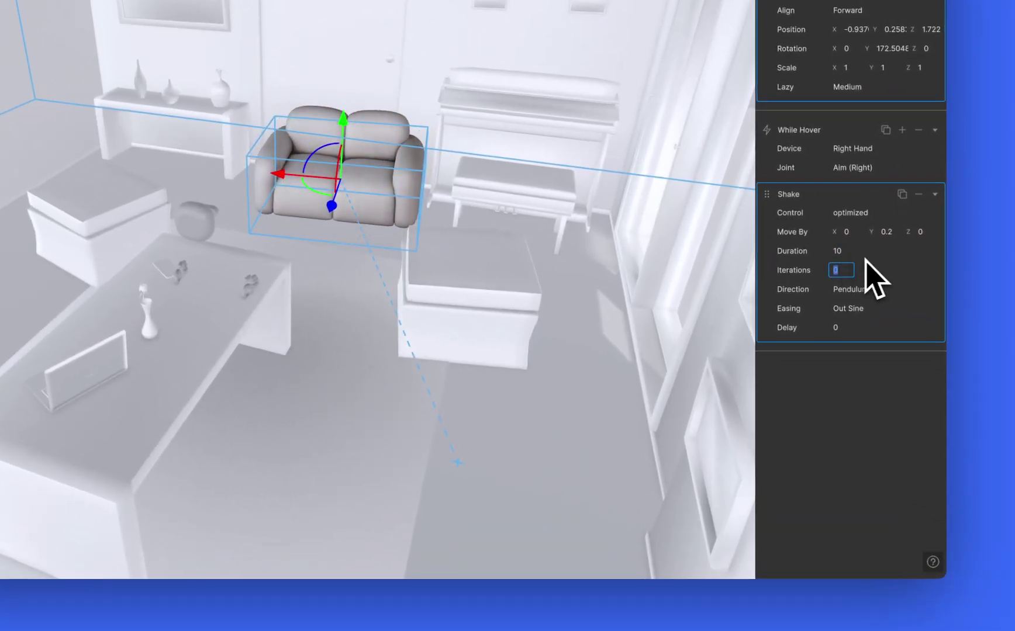
left_click(852, 291)
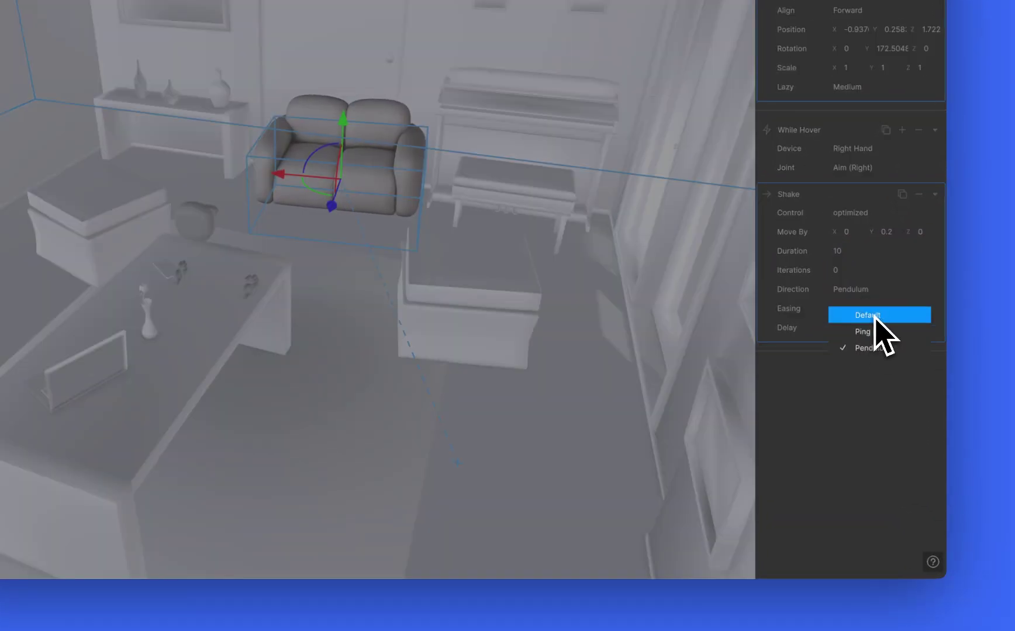
left_click(875, 333)
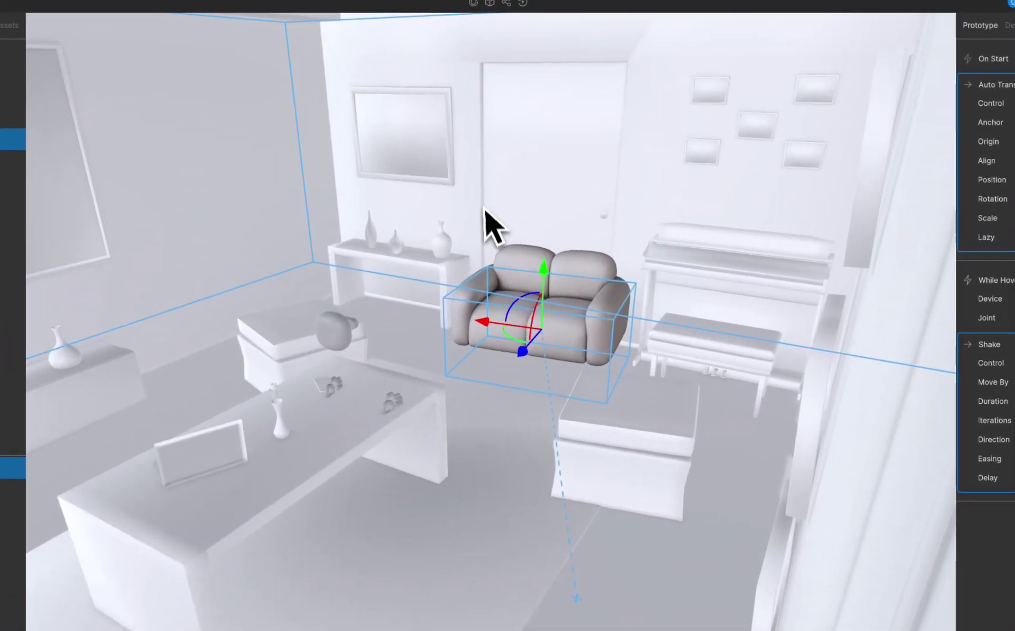
Select the living room model in the scene
left_click_drag(491, 225, 736, 456)
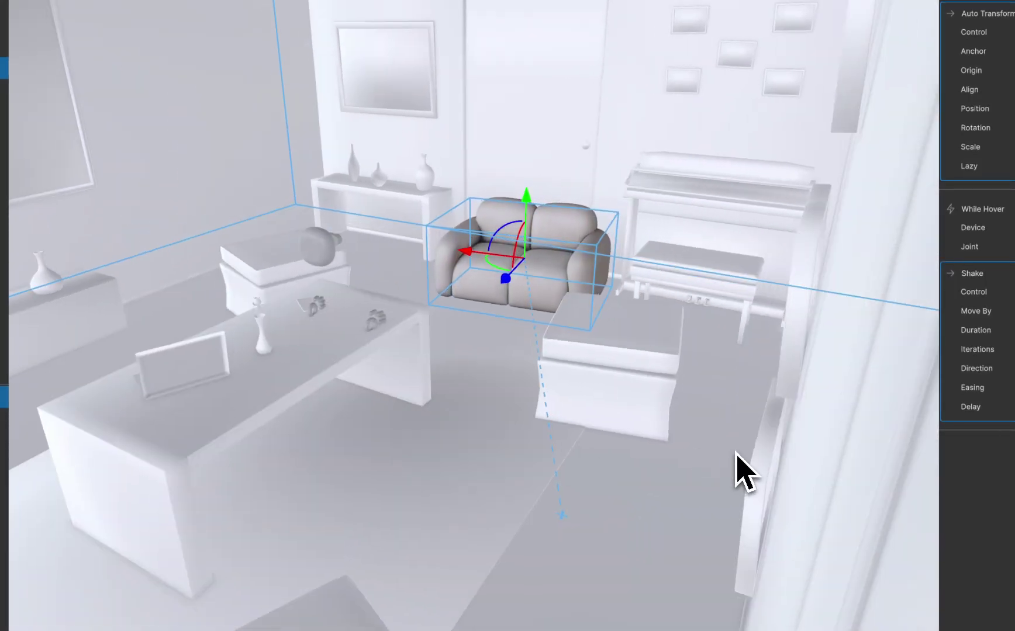
left_click(324, 253)
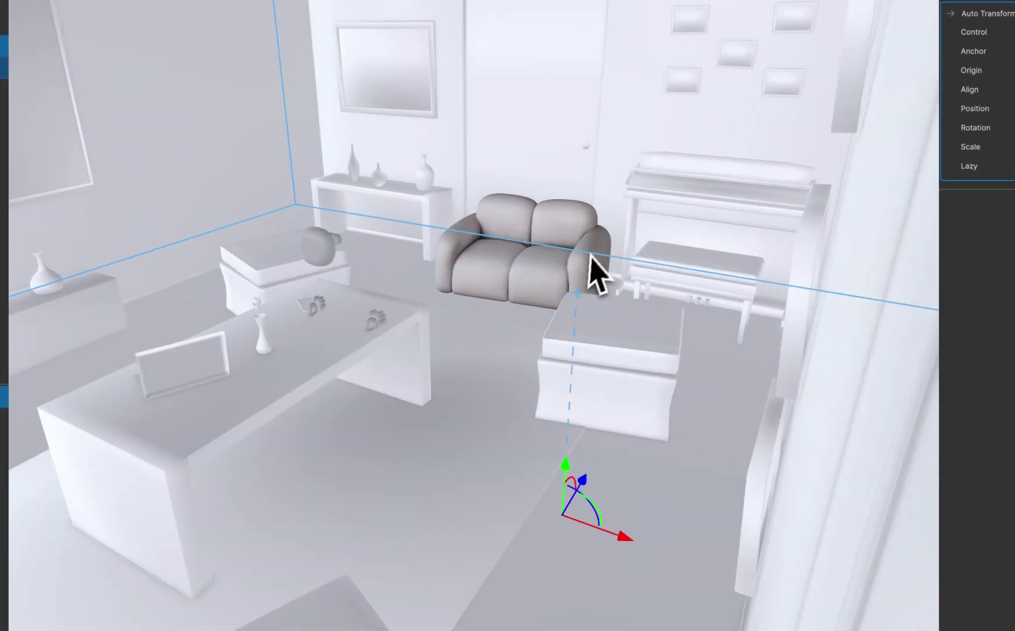